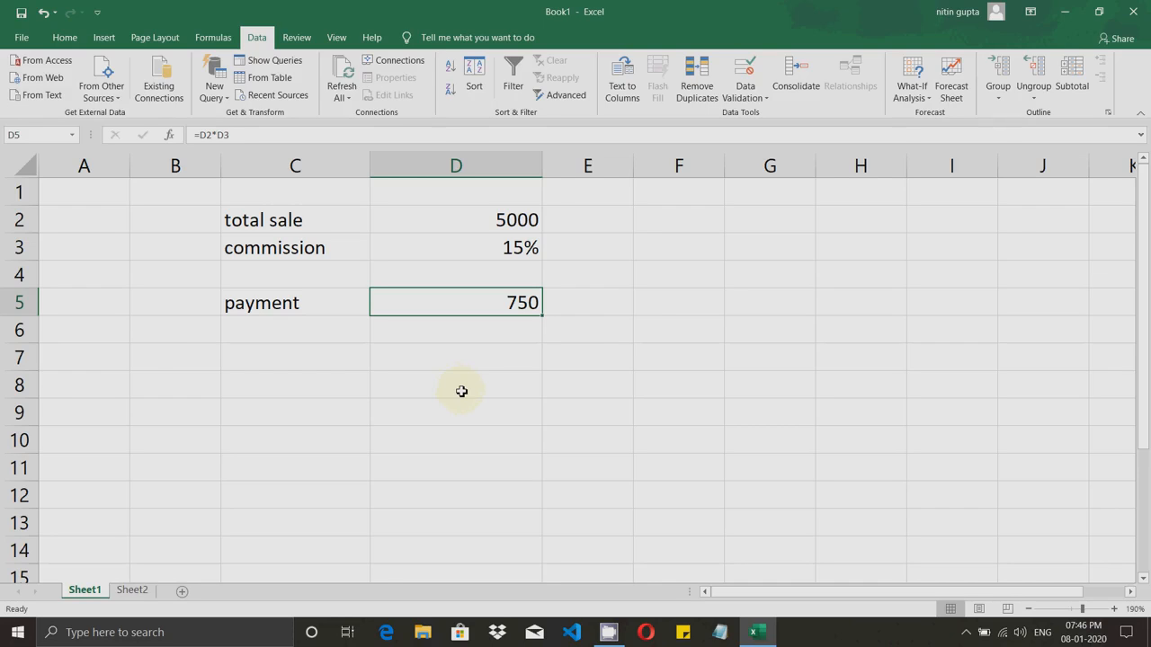
Step: Examine the total sale, commission and payment entries, including the payment cell's formula
click(462, 392)
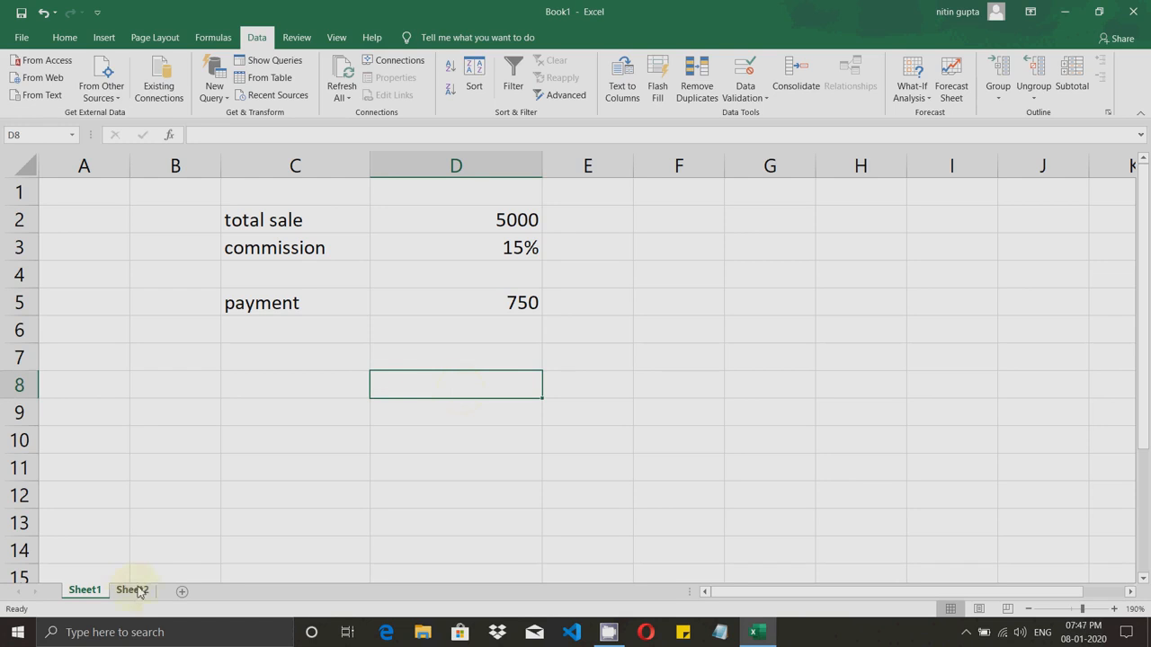
click(378, 312)
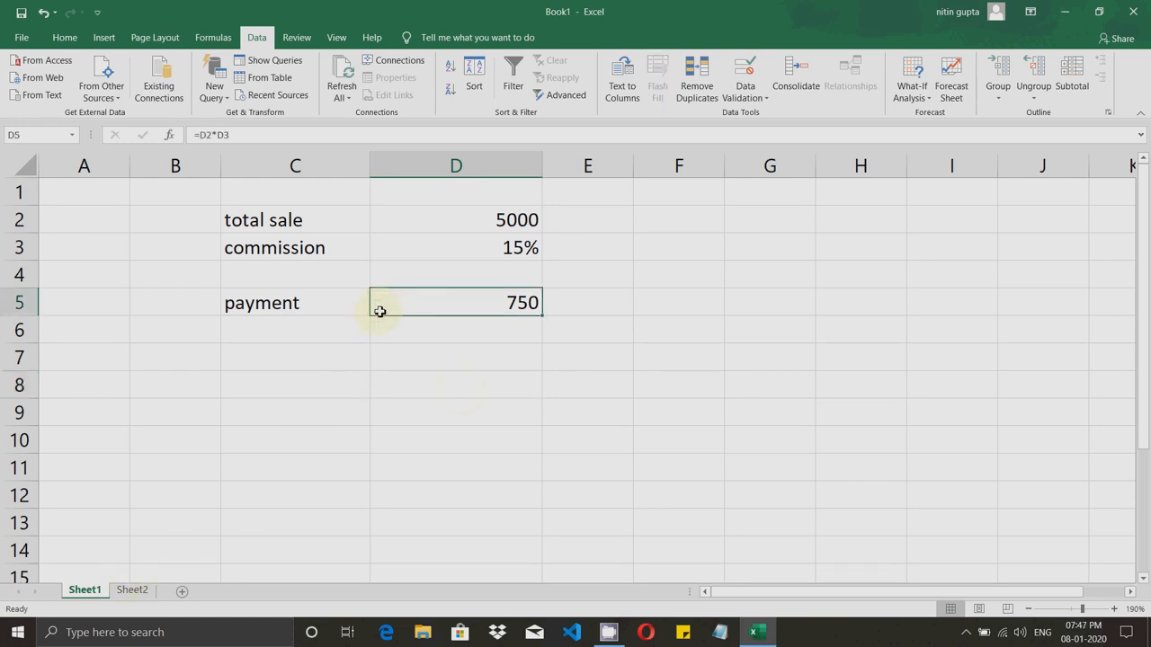
click(291, 222)
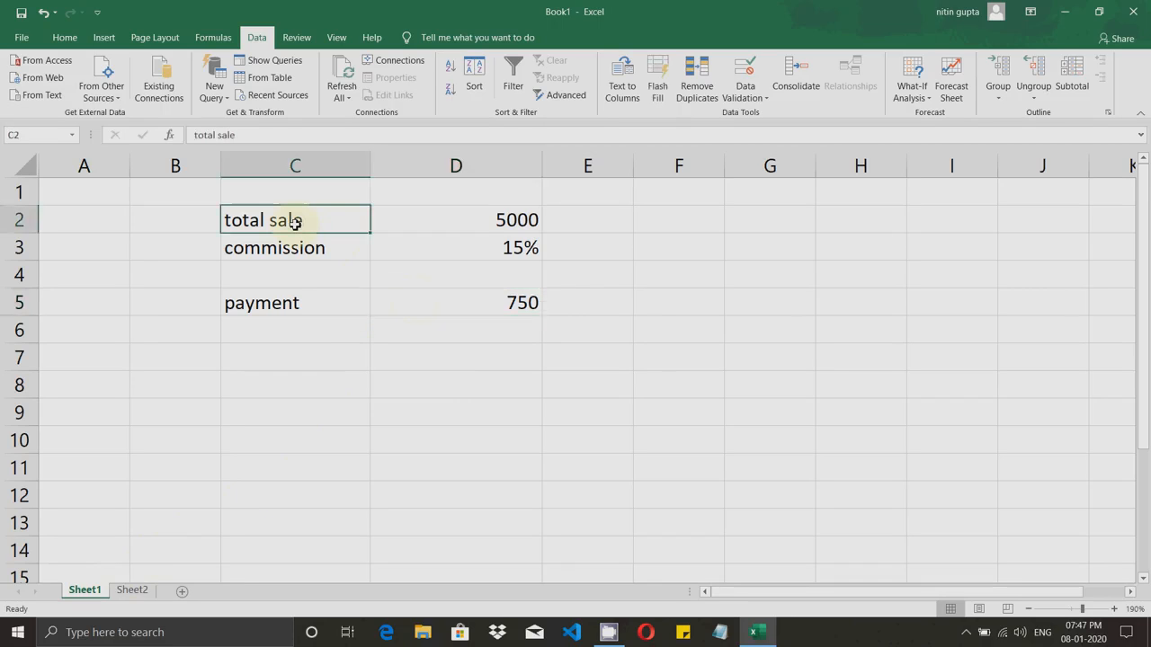
click(457, 224)
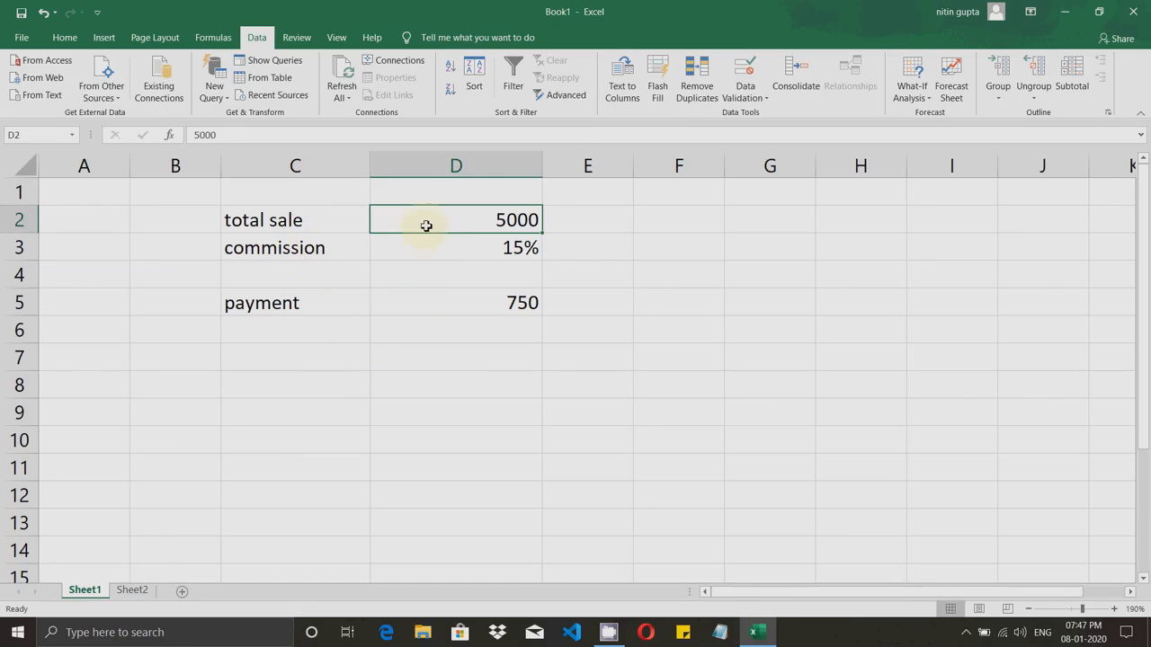
click(275, 257)
click(473, 253)
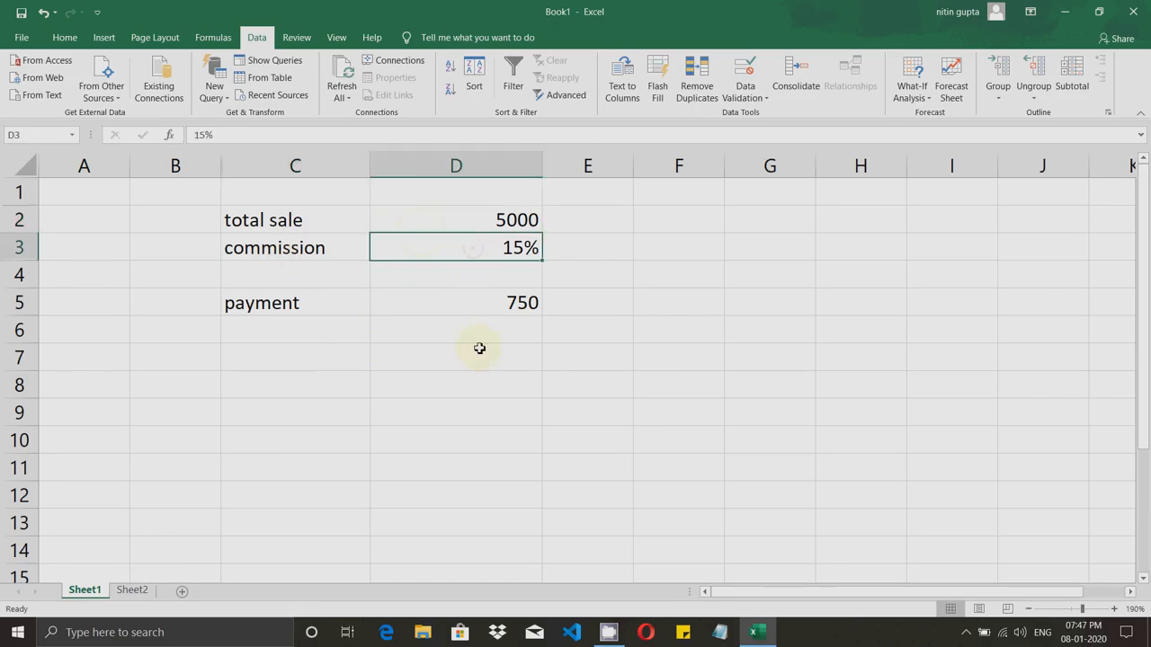
click(286, 312)
click(479, 307)
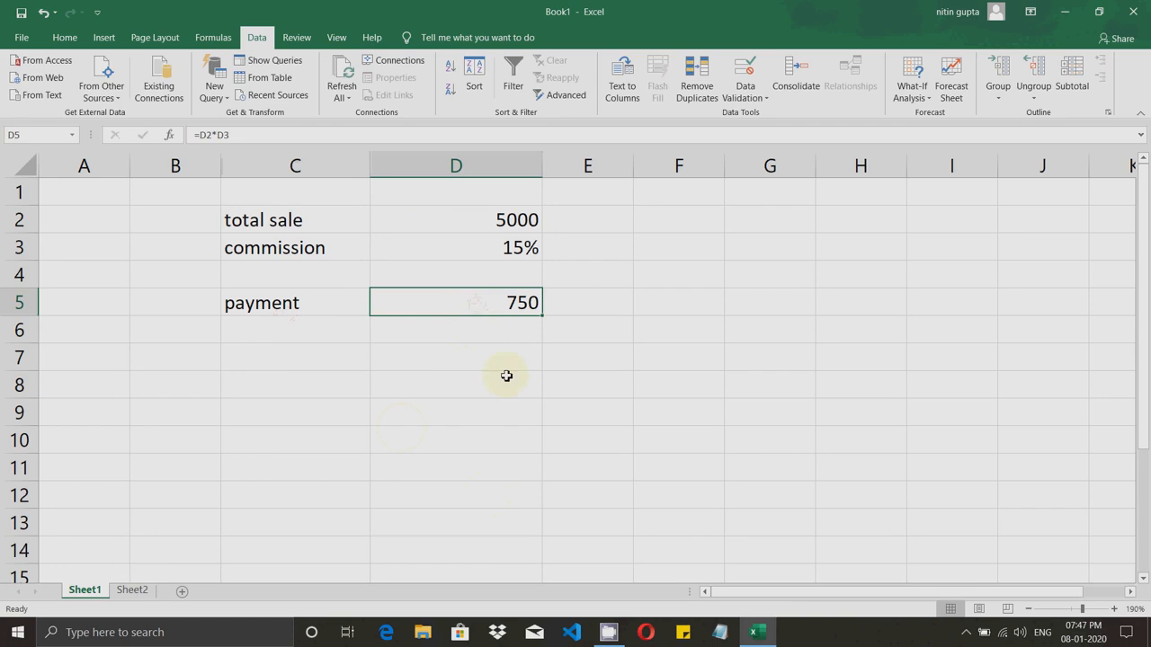
Step: Clear the payment cell D5 and re-enter its formula as =D2*D3
key(Delete)
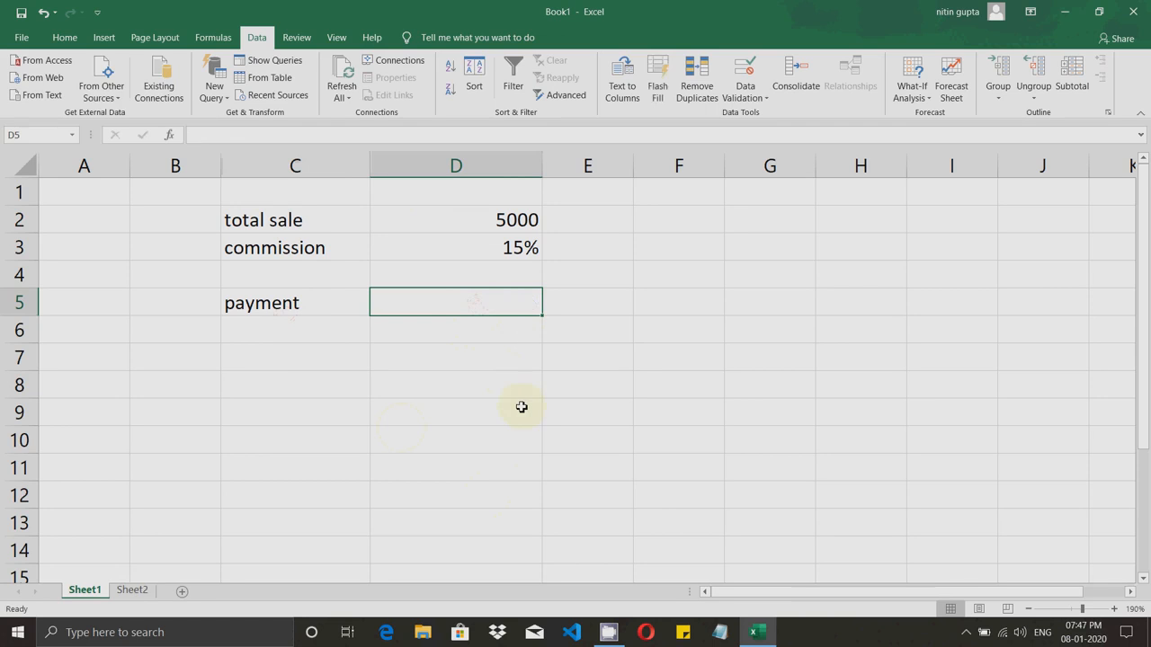
click(490, 406)
click(480, 302)
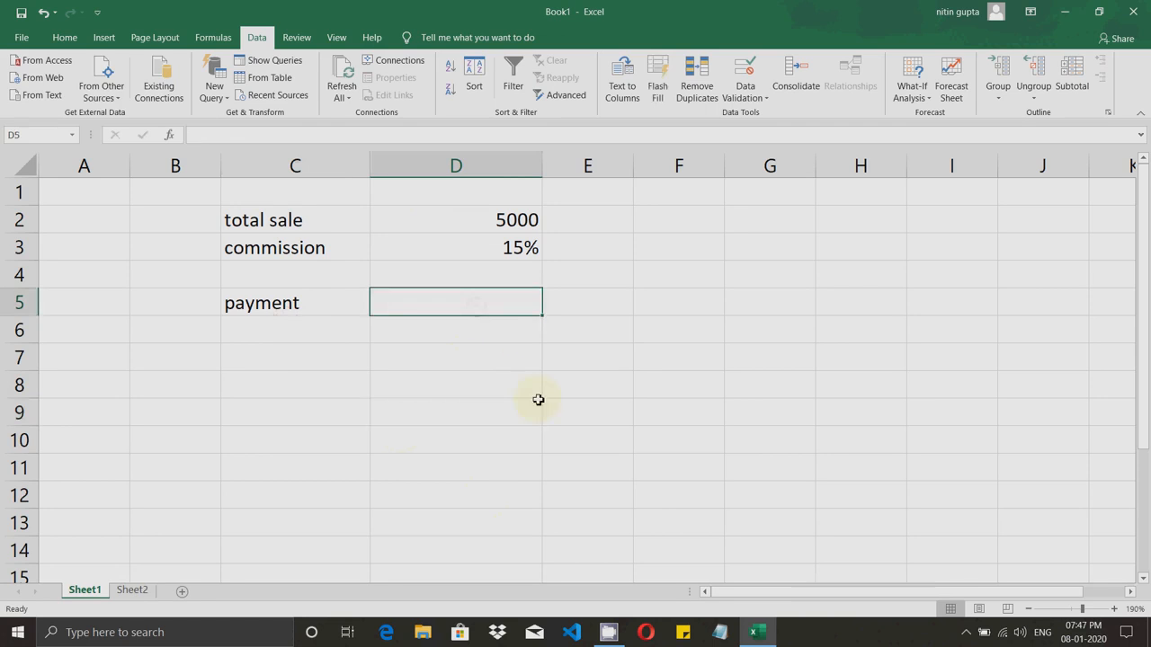
text(=)
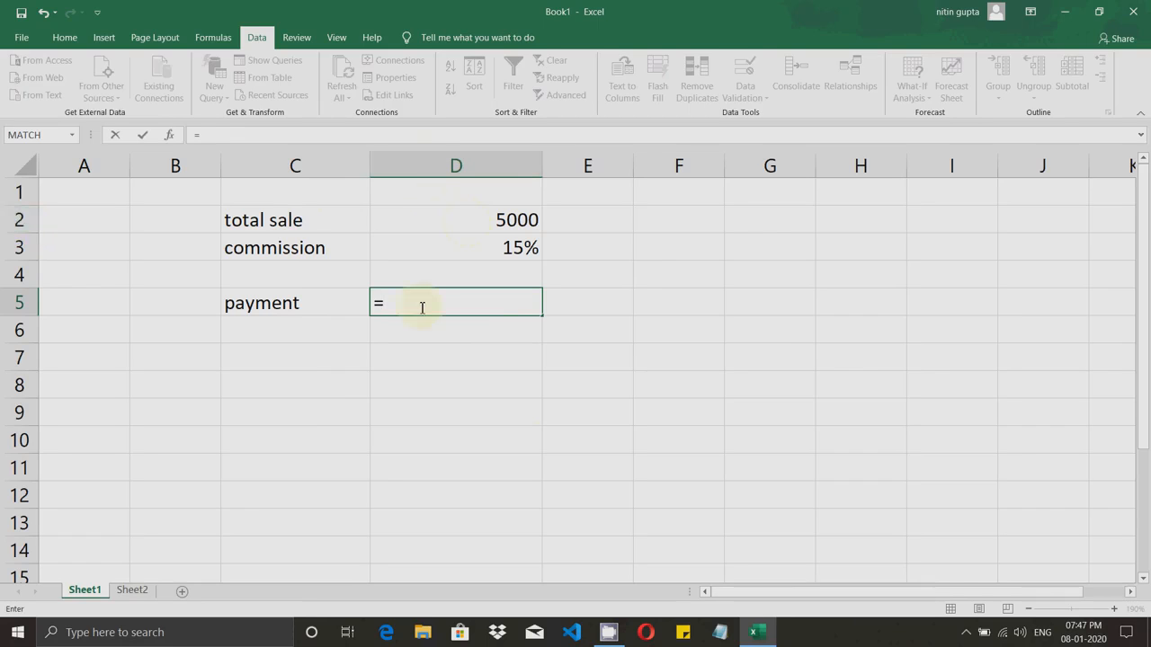
text(d2)
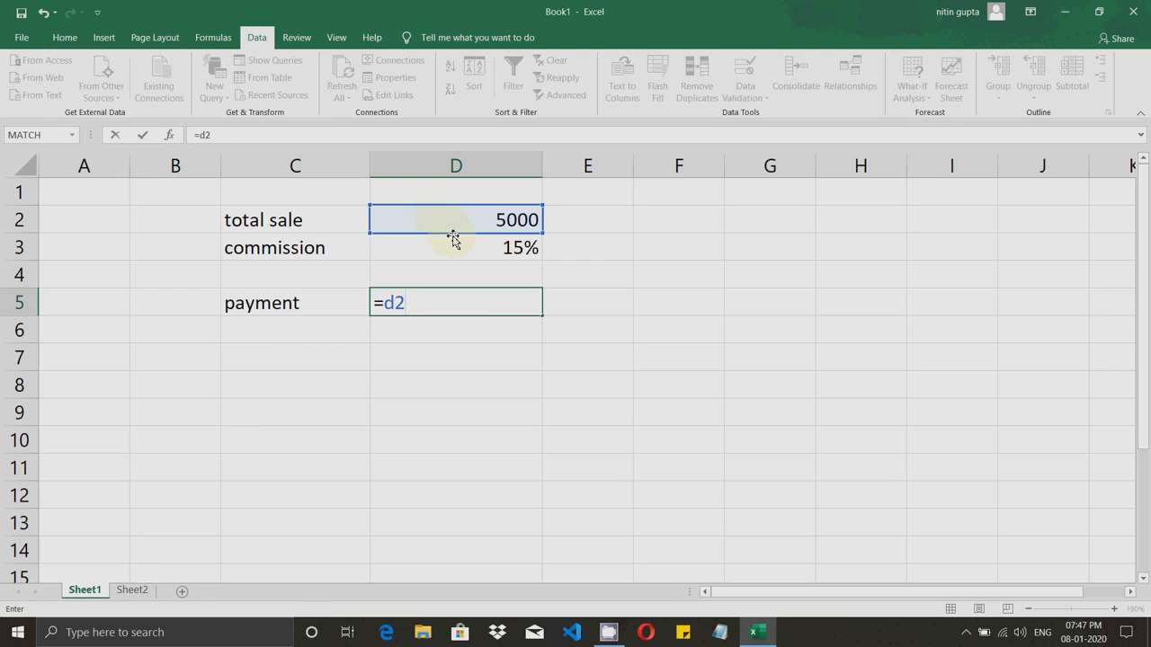
text(*)
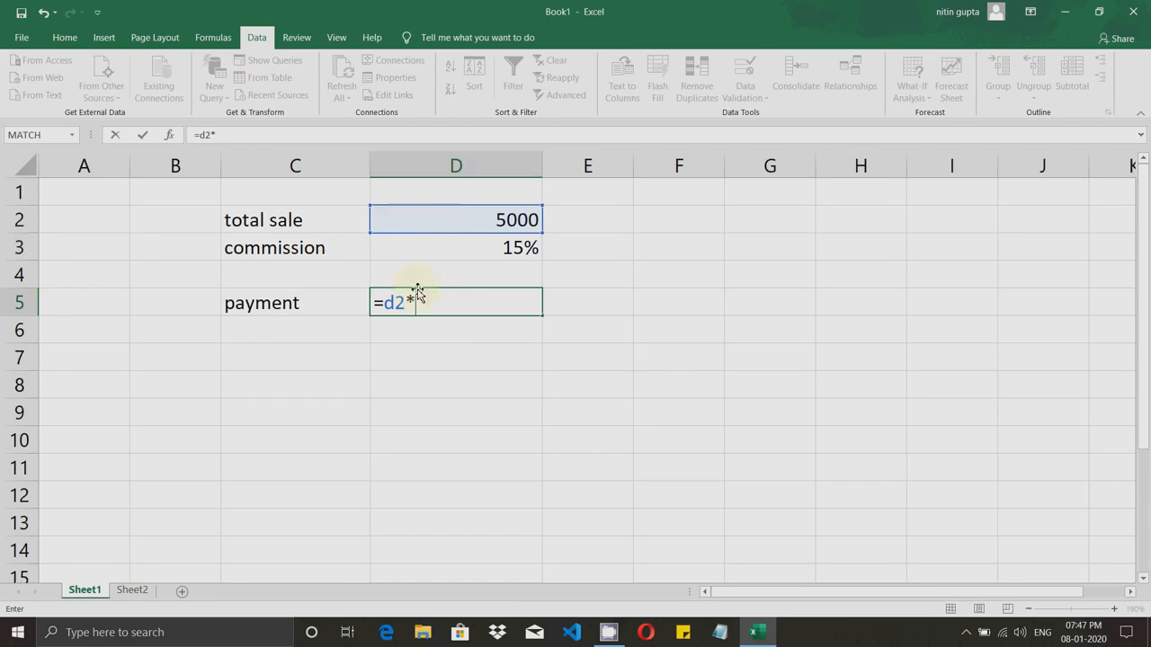
text(d3)
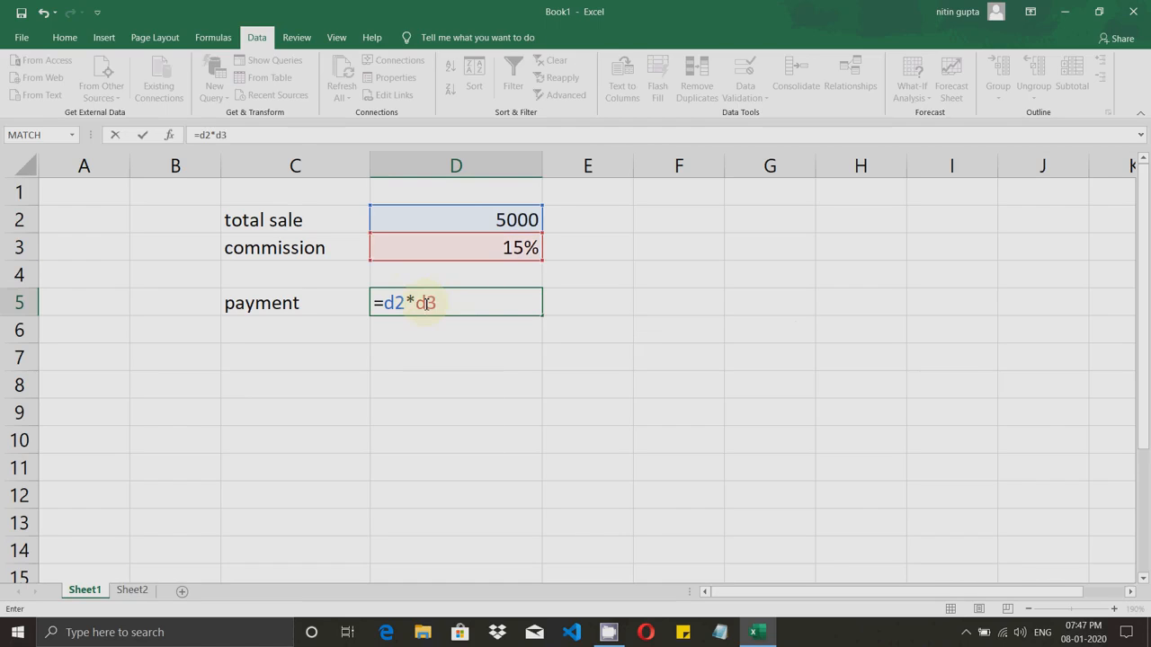
key(Return)
click(470, 297)
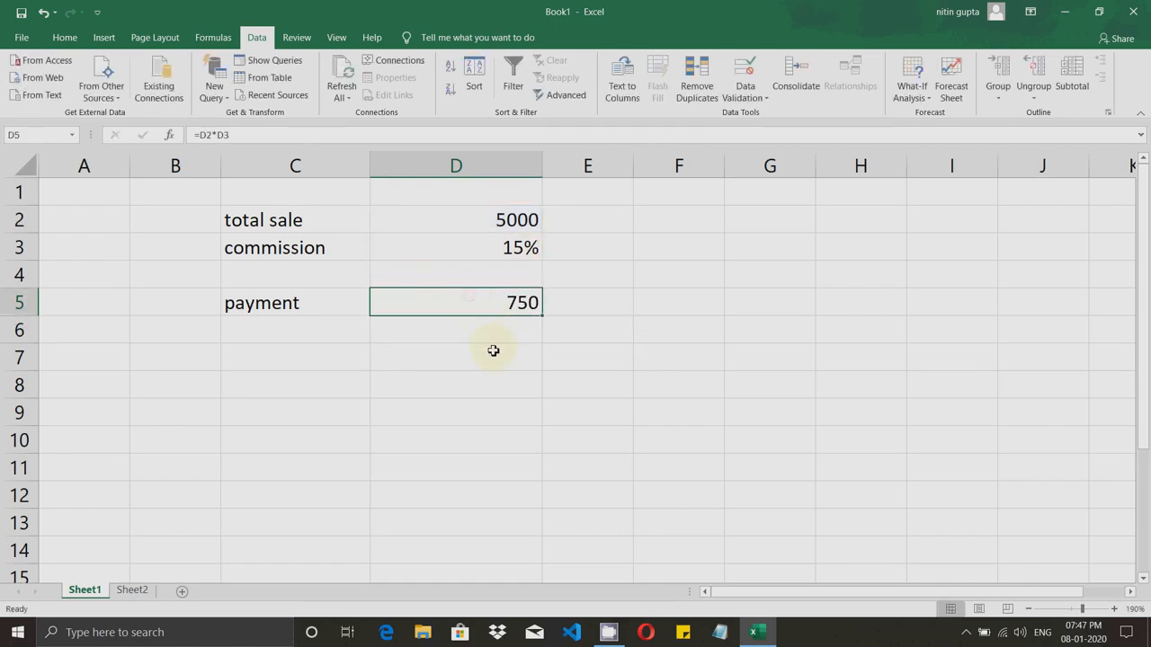
Step: Set the total sale in D2 to 150000
click(485, 220)
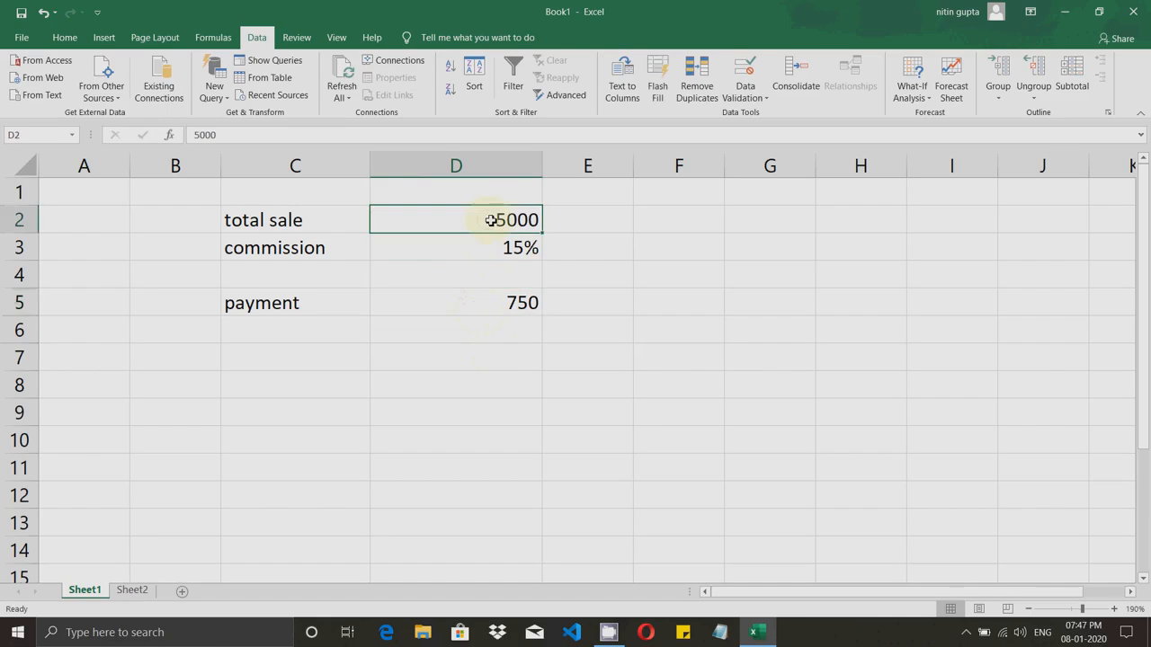
click(449, 251)
click(474, 301)
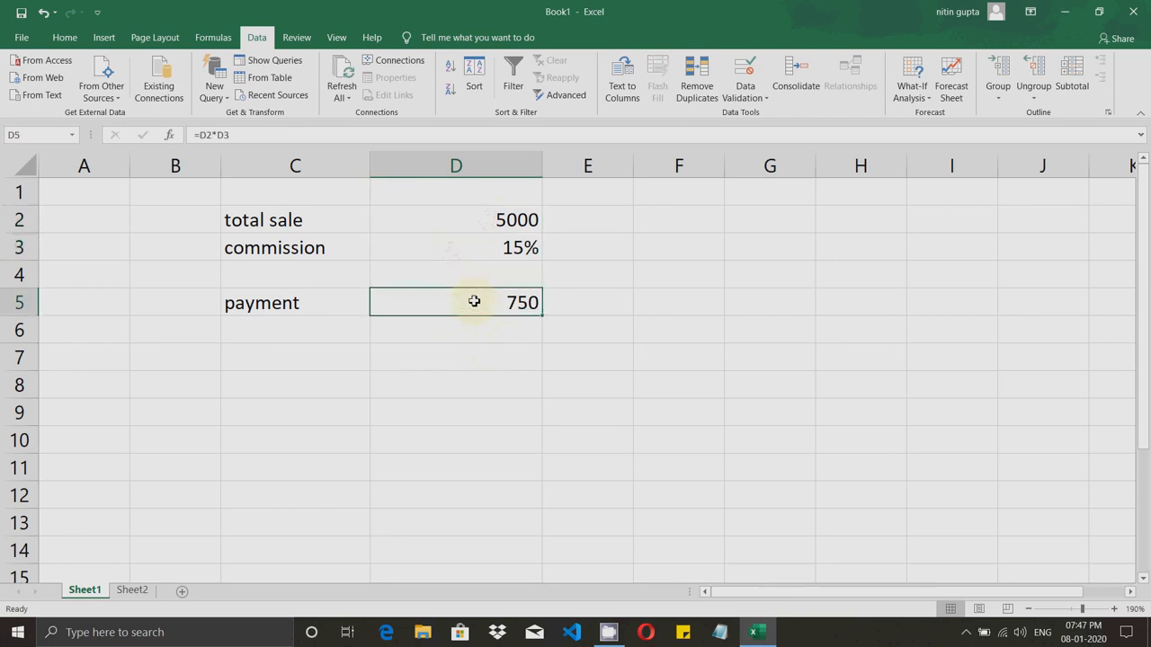
click(481, 219)
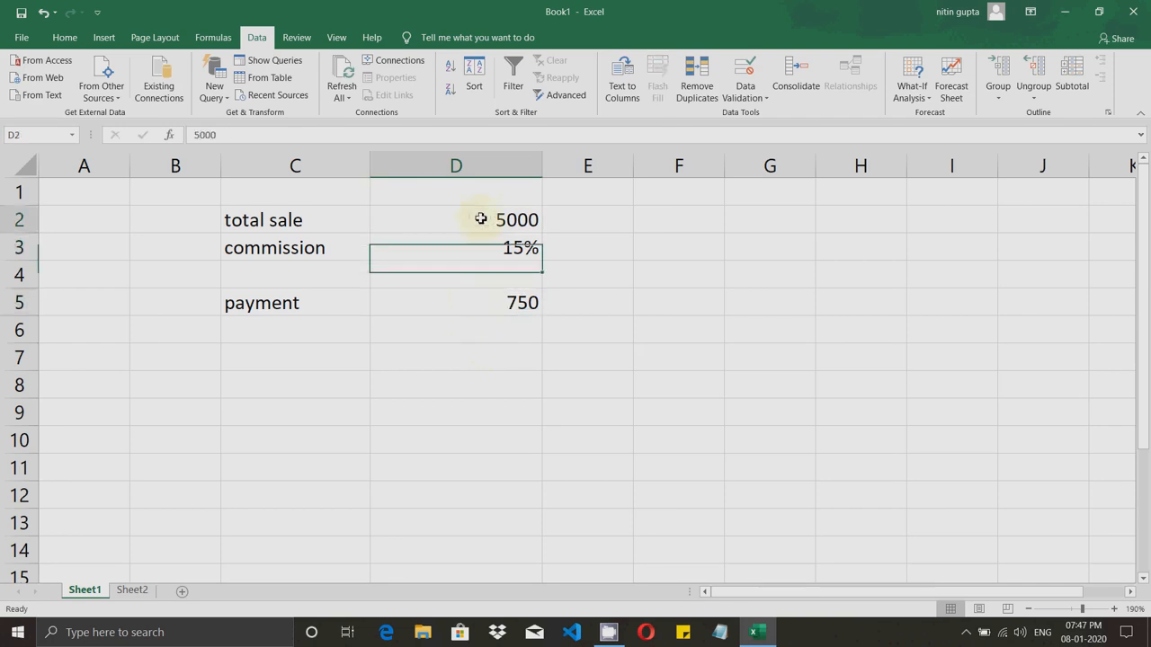
text(15)
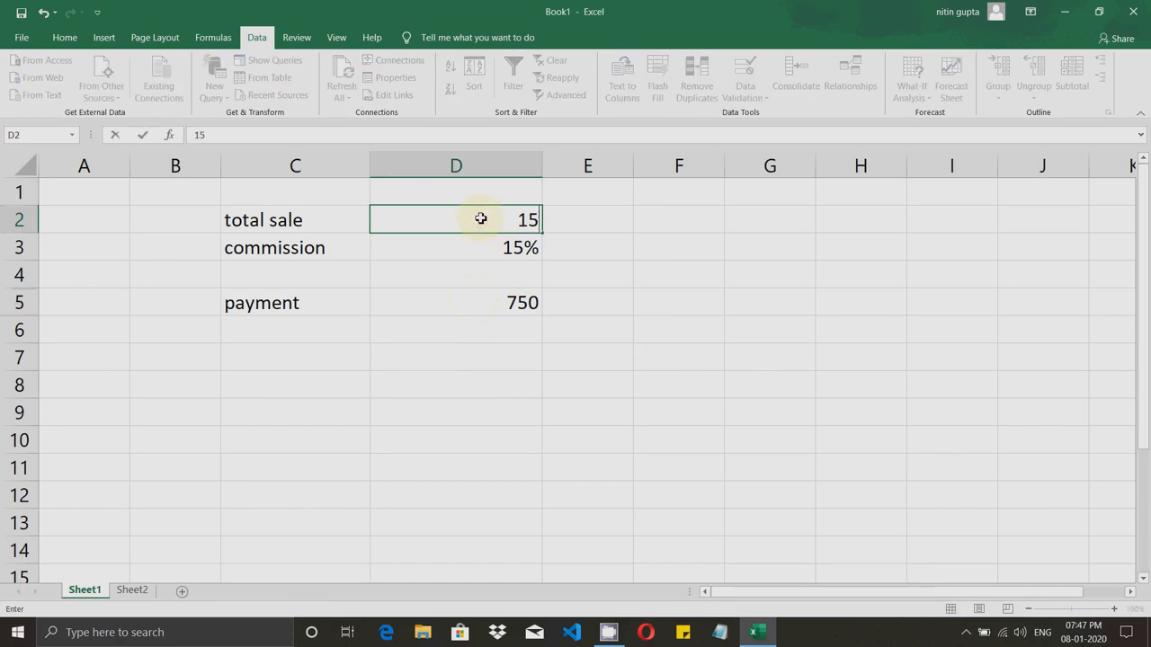
text(0000)
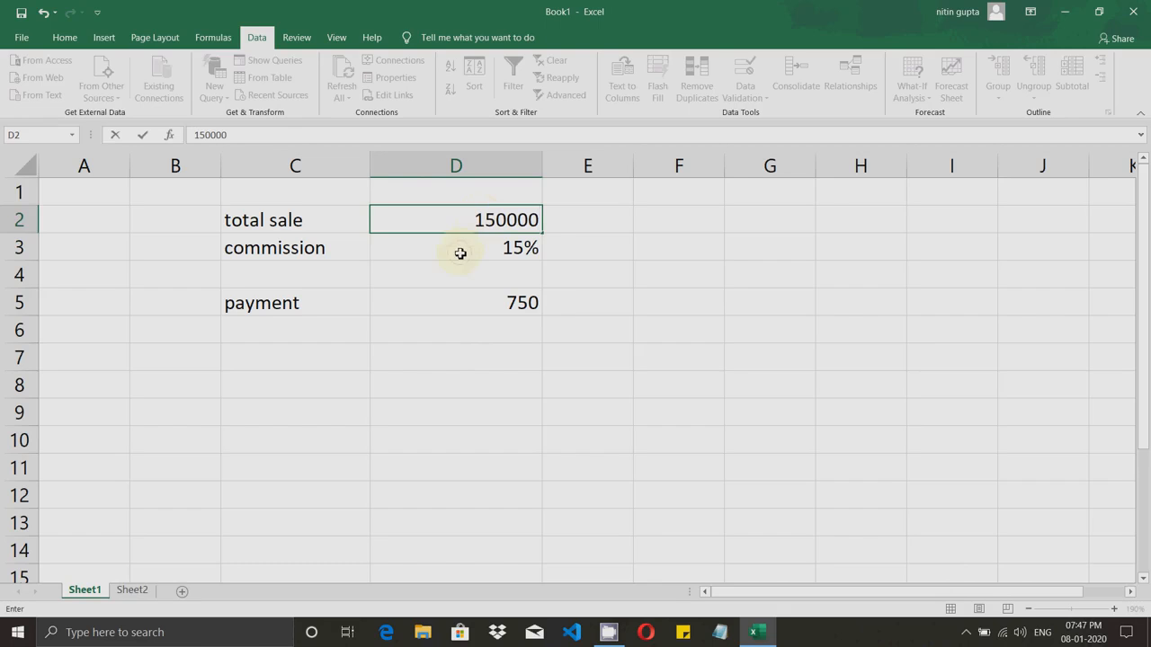
click(460, 253)
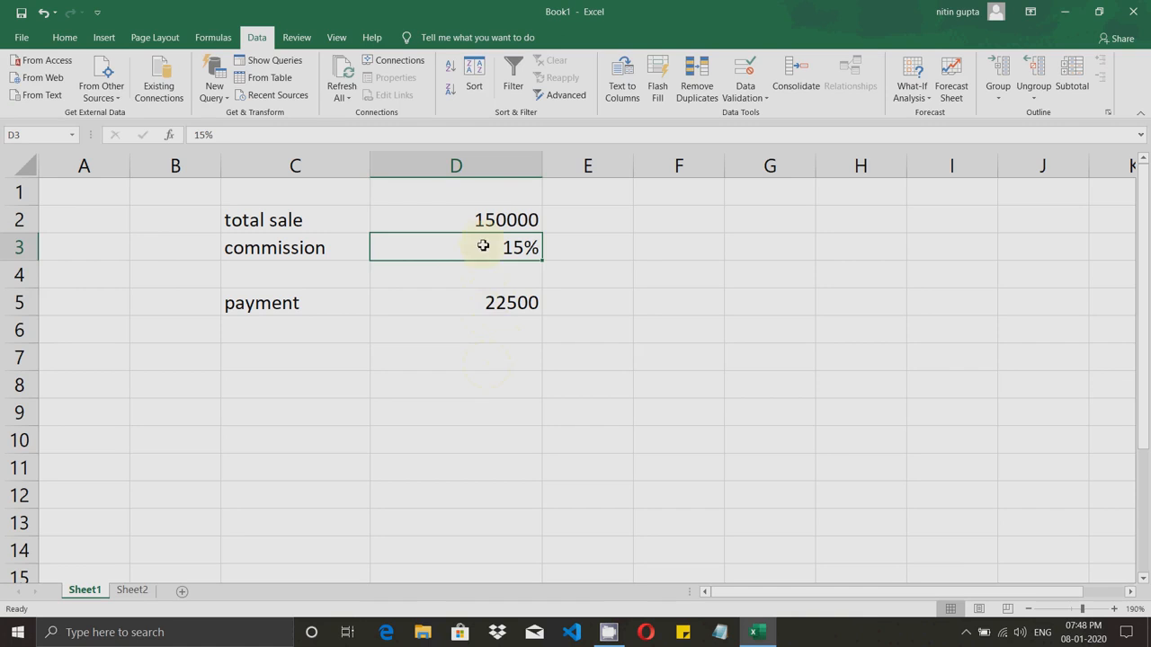
Step: Examine the payment result in D5 and its formula against the total sale and commission cells it references
click(467, 223)
click(468, 243)
click(467, 303)
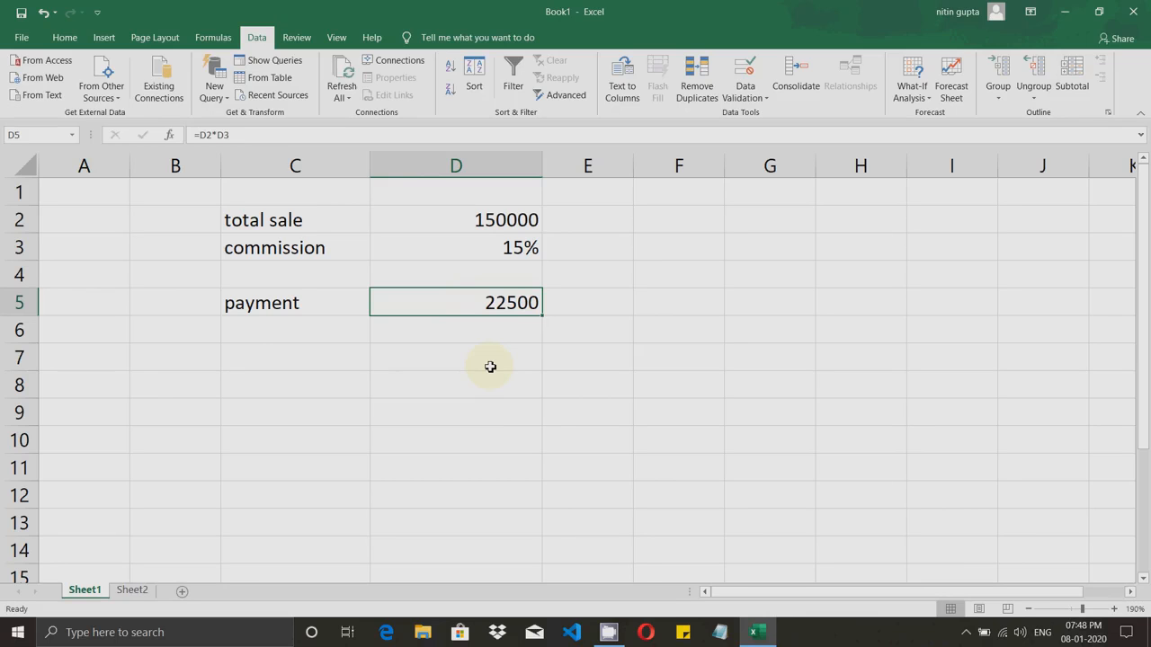
key(Up)
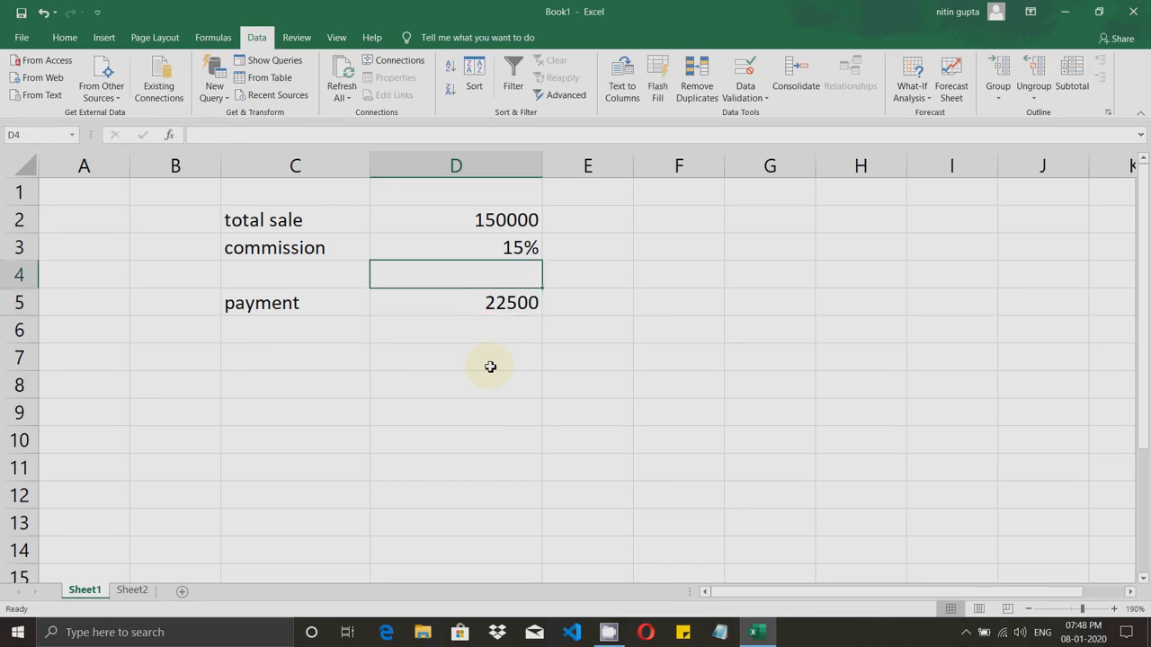
key(Down)
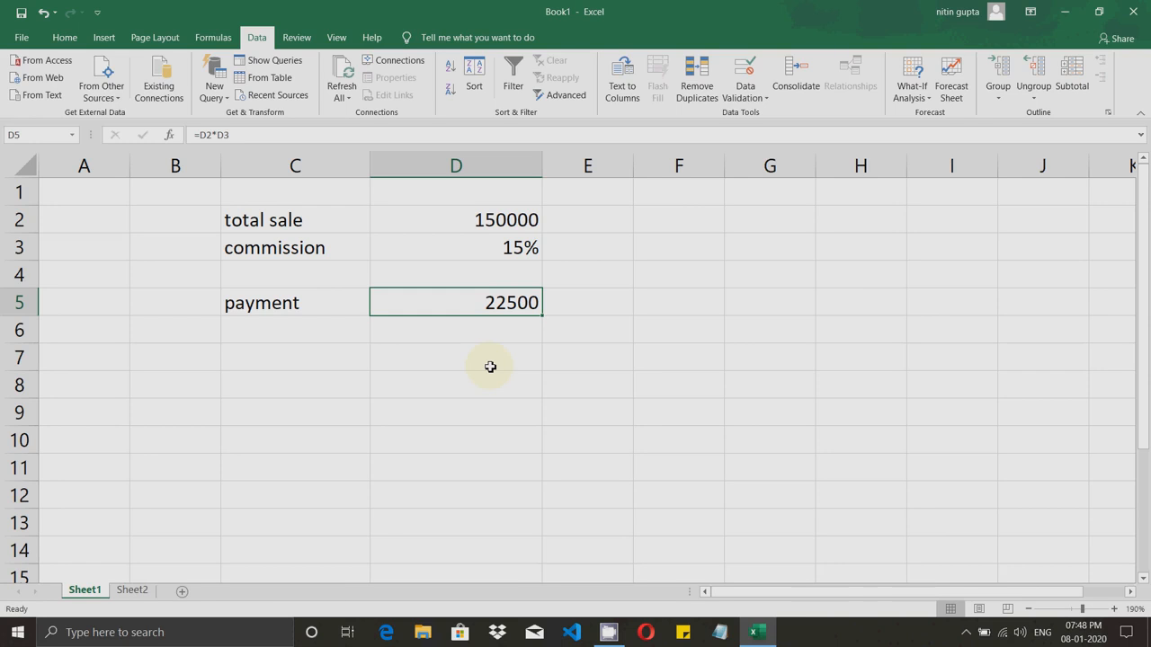
key(Up)
key(Up)
key(Up)
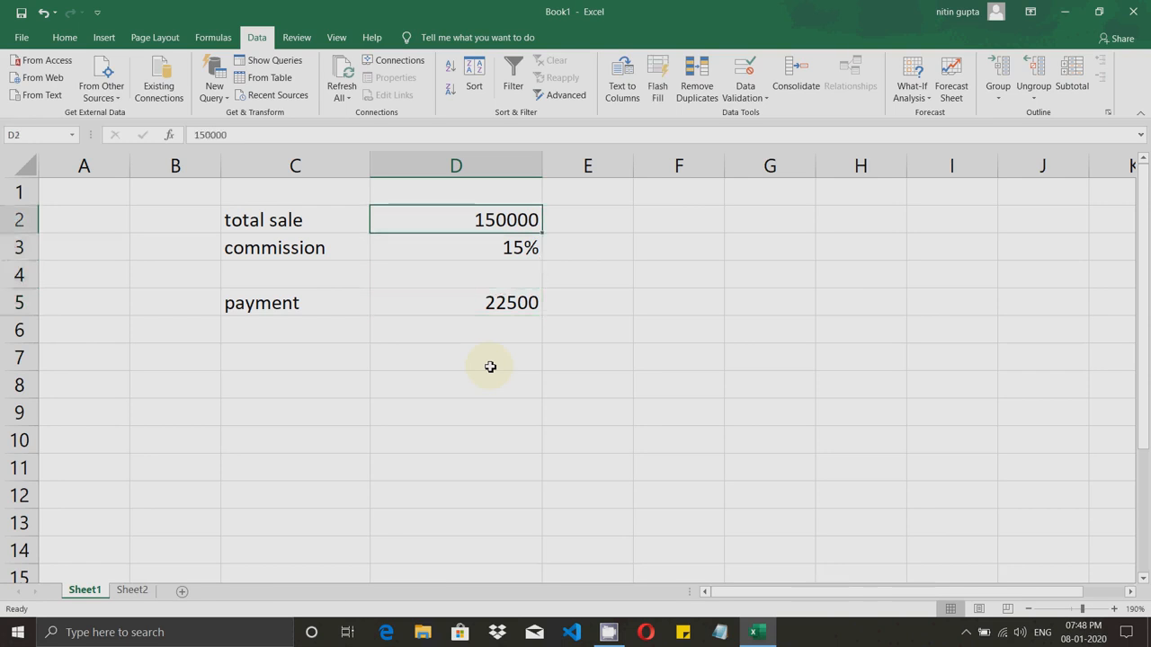
key(Down)
key(Down)
key(Down)
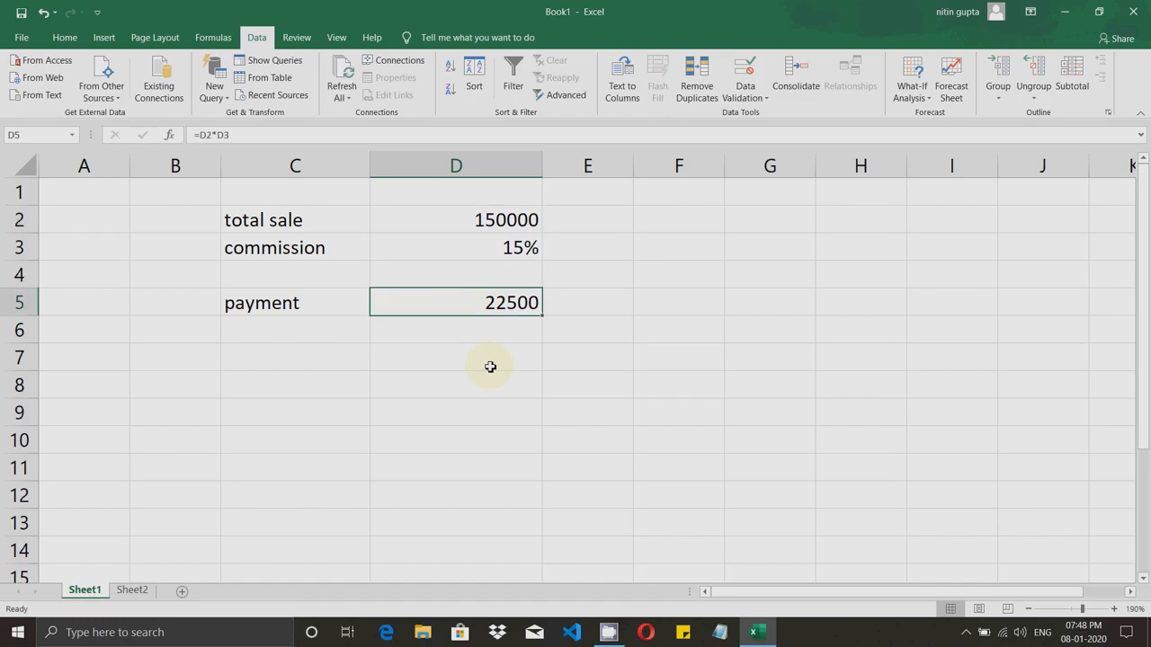
key(Down)
key(Up)
double_click(468, 304)
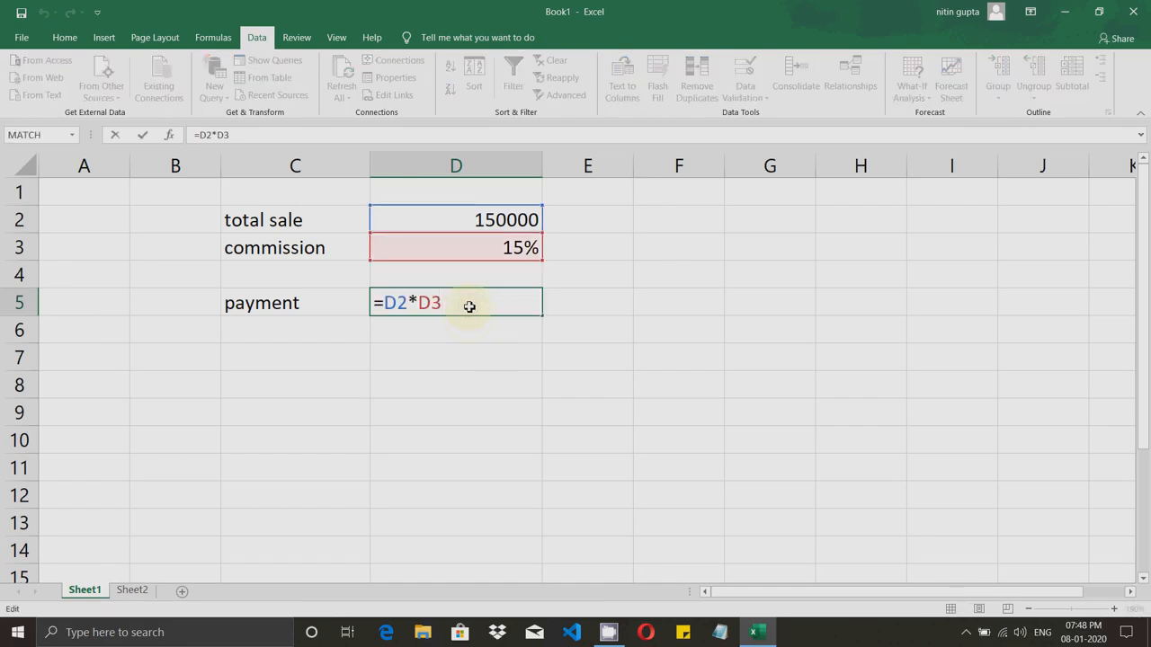
key(Escape)
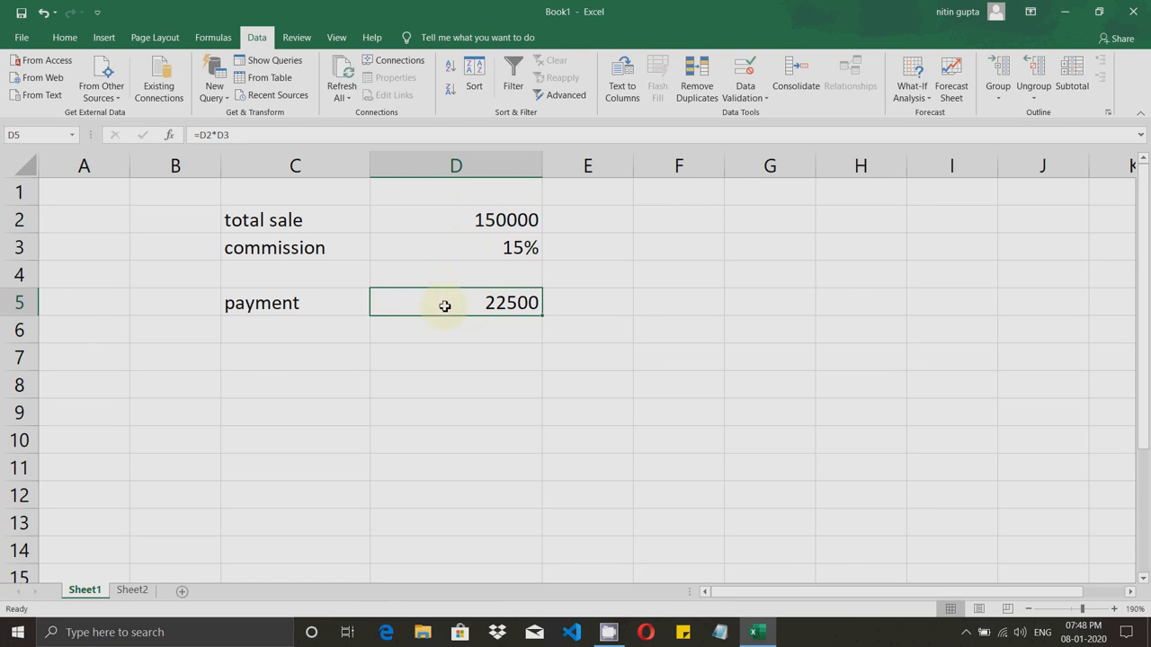
click(483, 220)
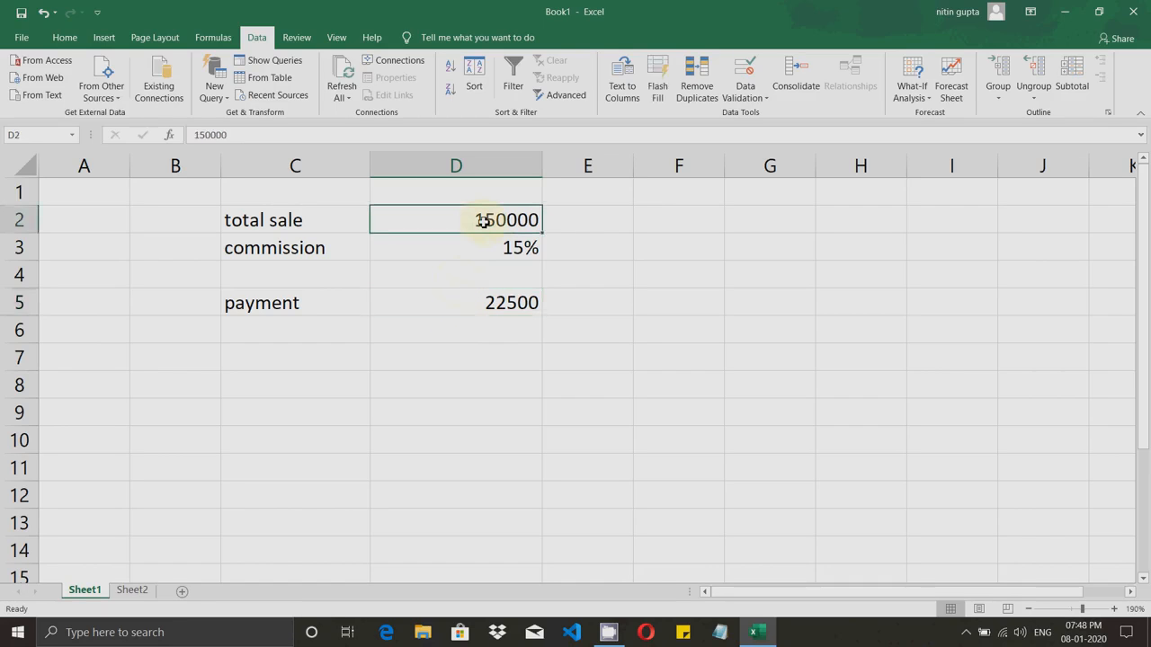
click(466, 253)
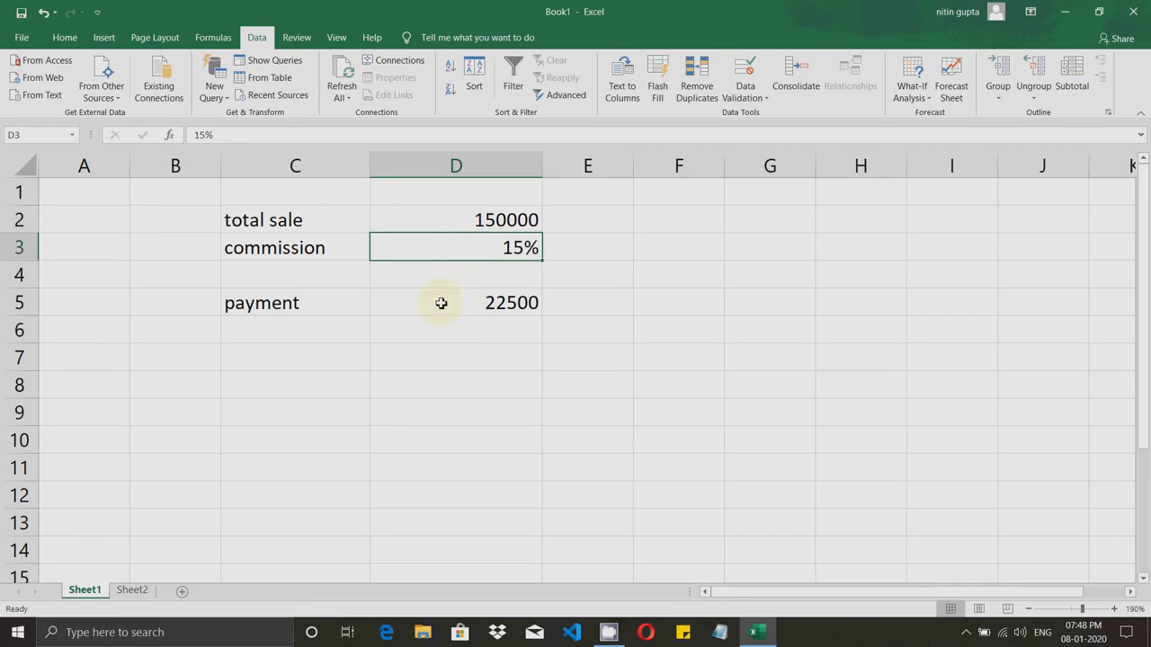
click(462, 306)
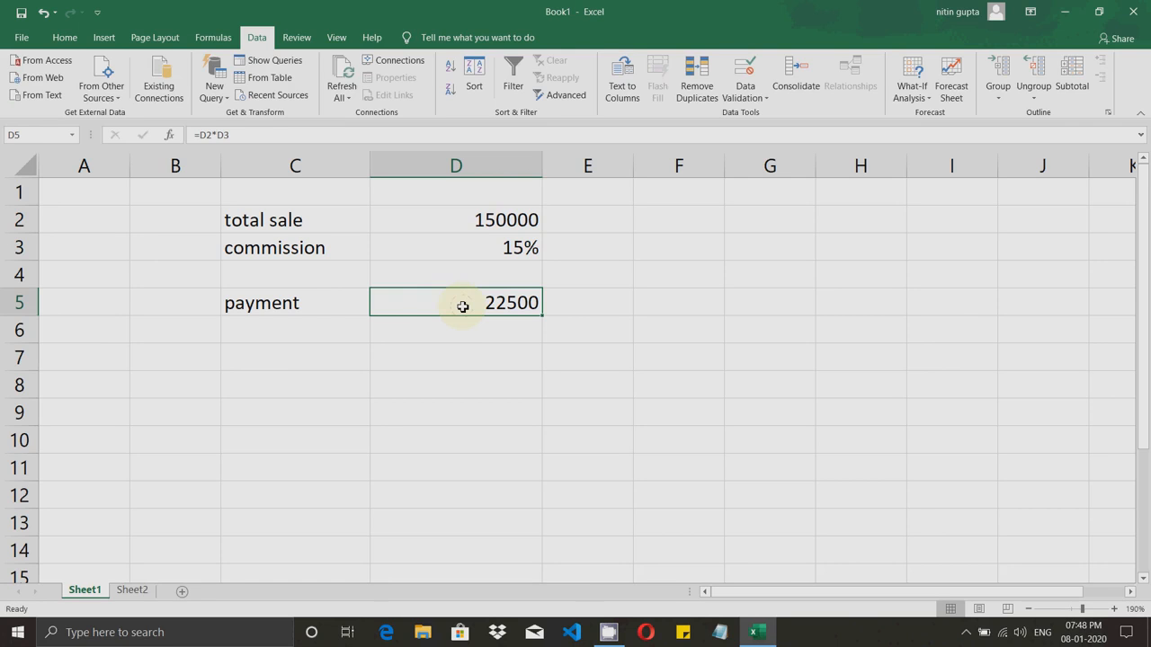
Step: Replace the payment formula in D5 with the fixed value 30000, and return to the total sale in D2
double_click(462, 306)
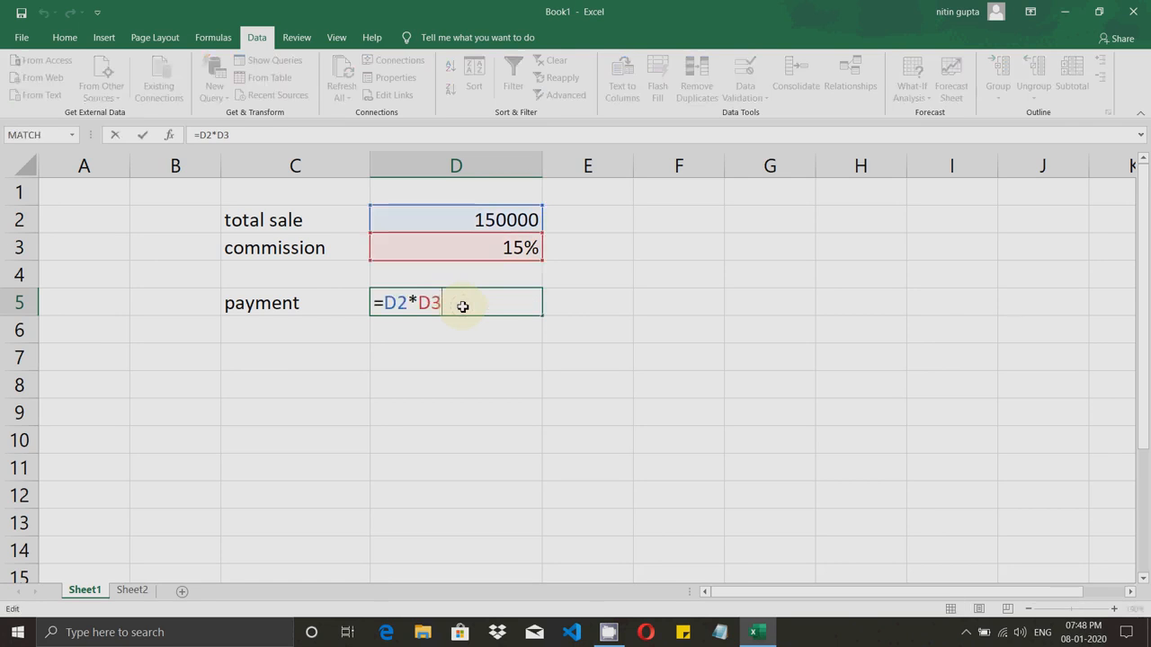
key(BackSpace)
key(BackSpace)
key(BackSpace)
key(BackSpace)
key(BackSpace)
key(BackSpace)
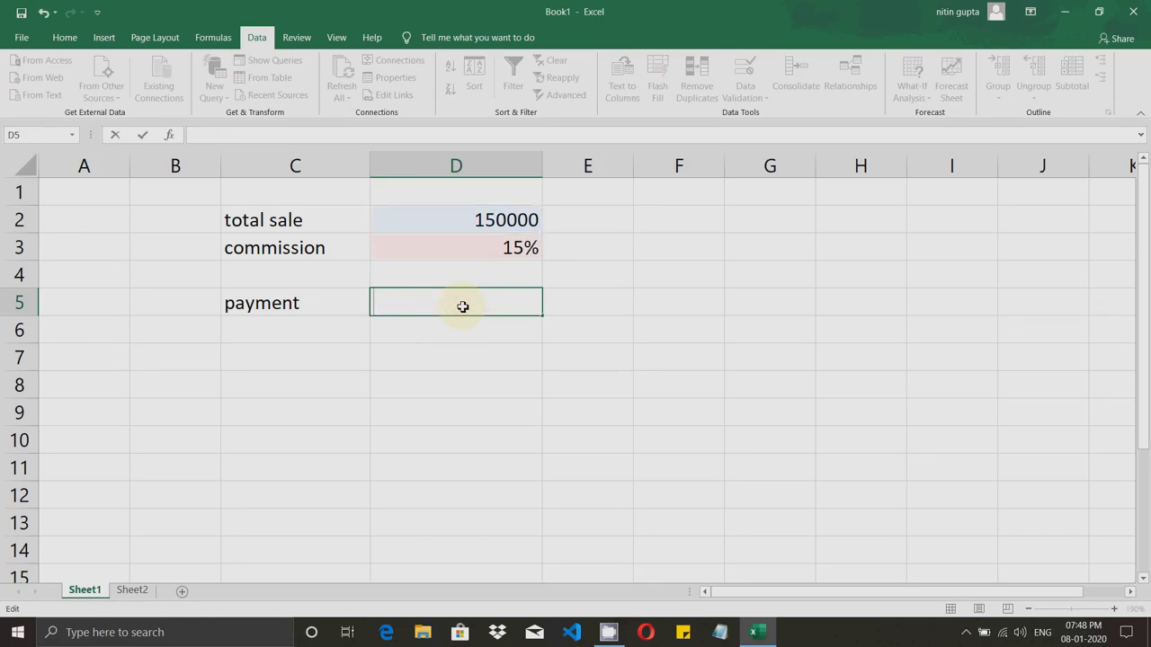
key(Escape)
text(30000)
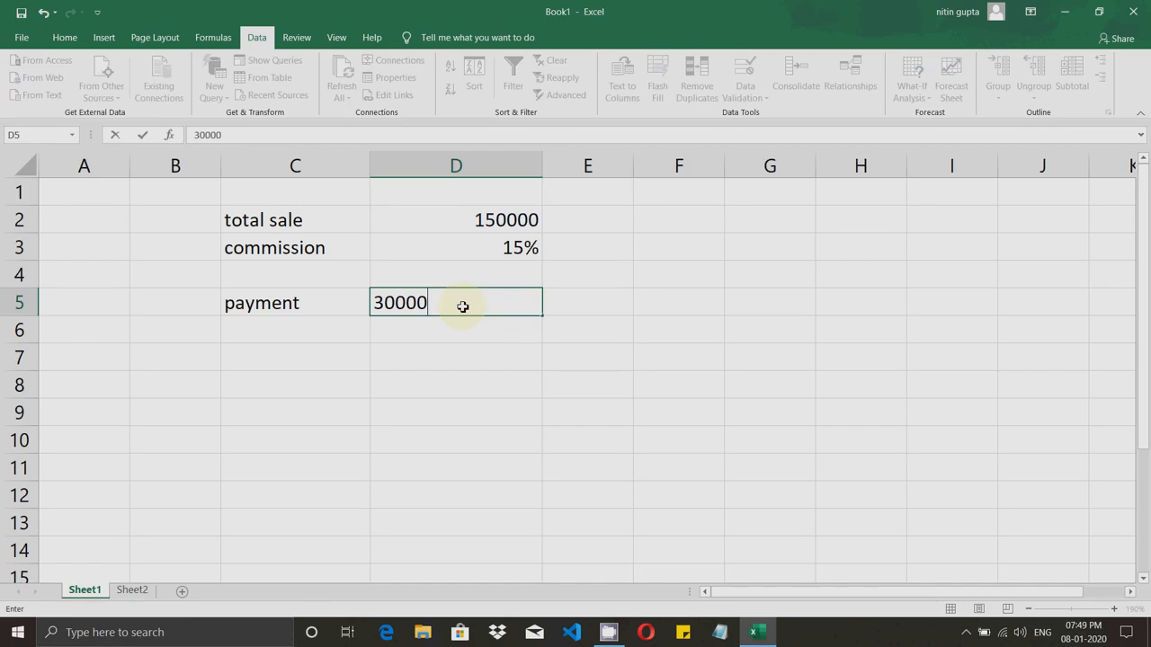
key(Return)
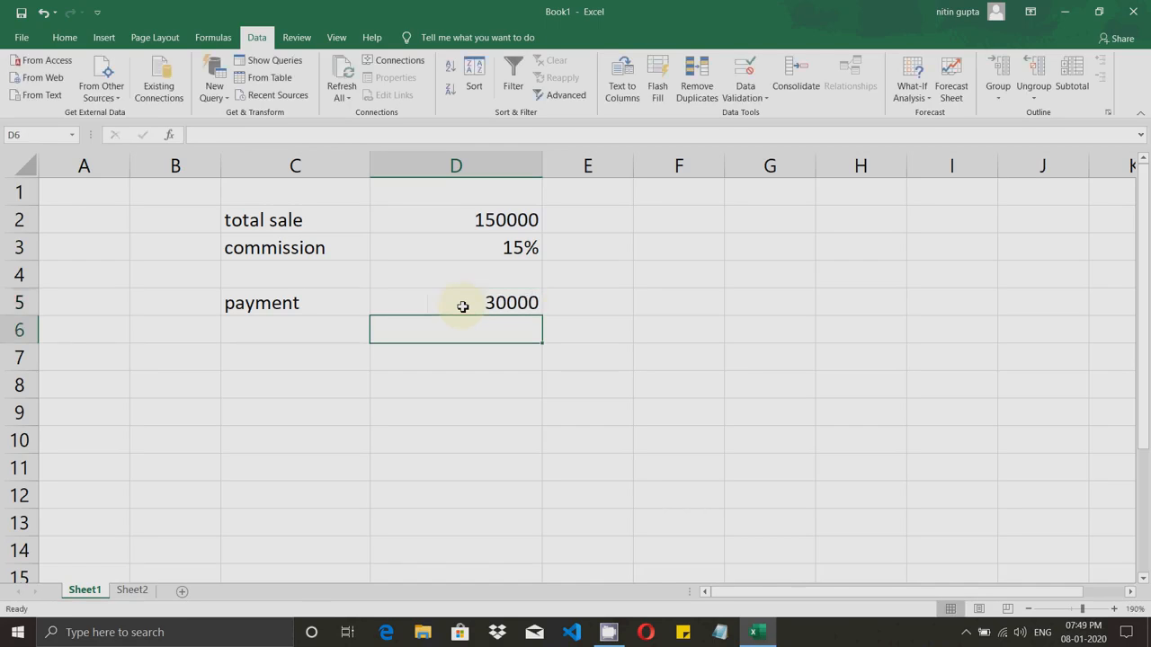
click(462, 307)
key(Up)
key(Up)
key(Up)
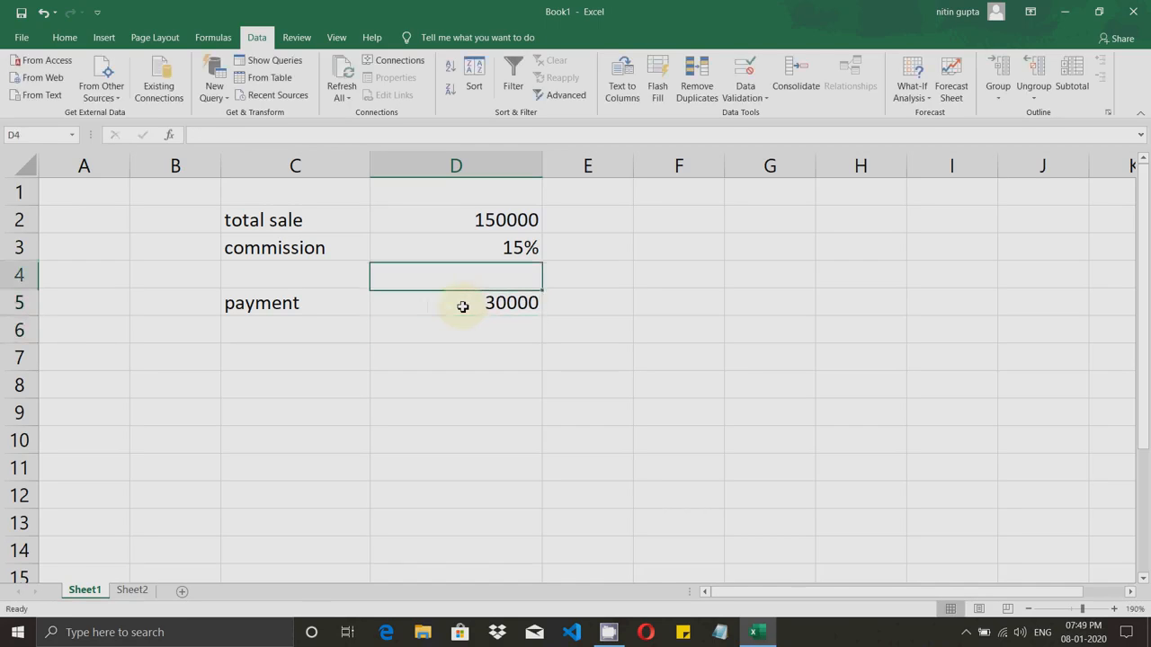
key(Down)
key(Up)
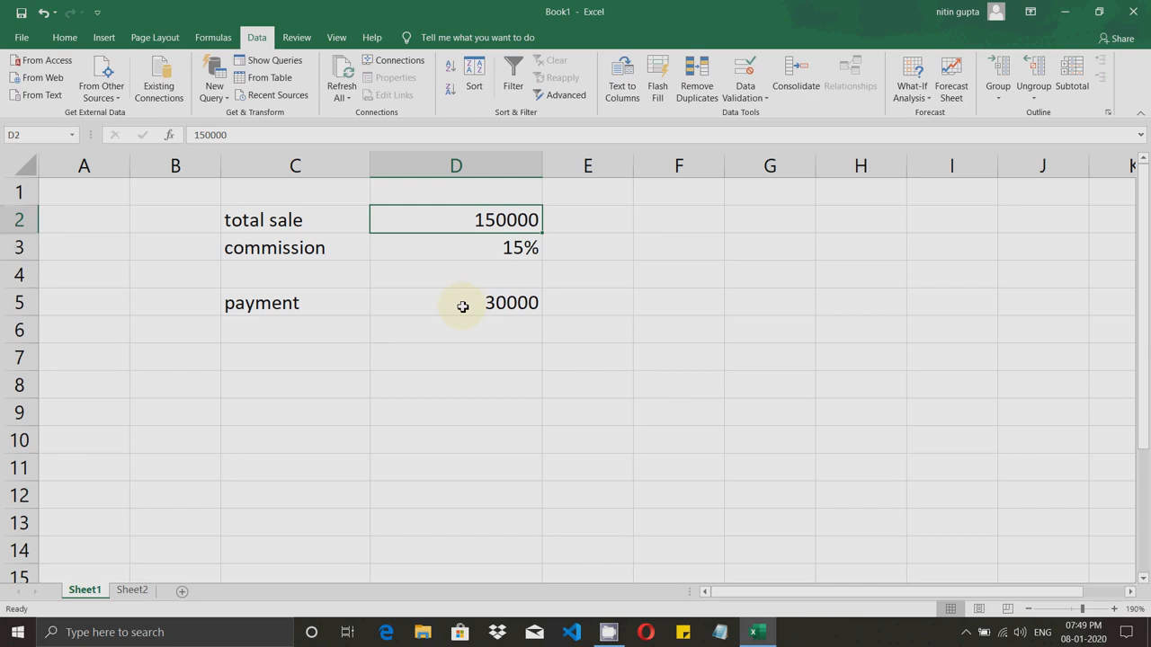
Step: Undo the fixed payment entry in D5, and inspect its formula against the total sale and commission cells
drag(449, 219, 452, 251)
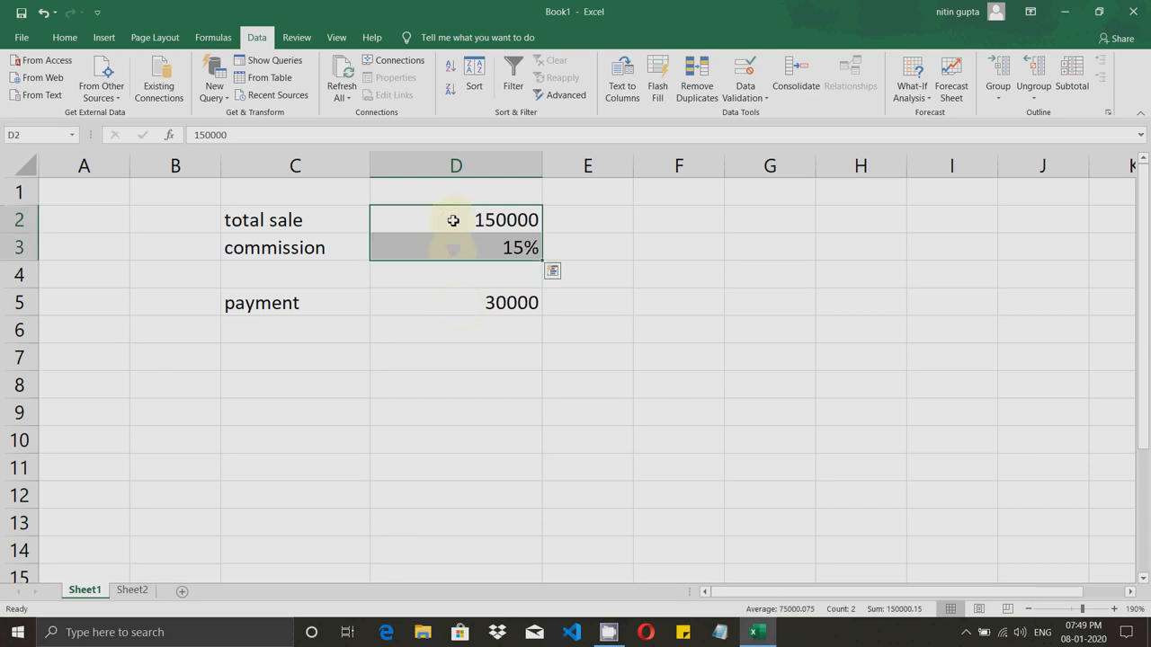
click(449, 219)
click(459, 252)
click(469, 307)
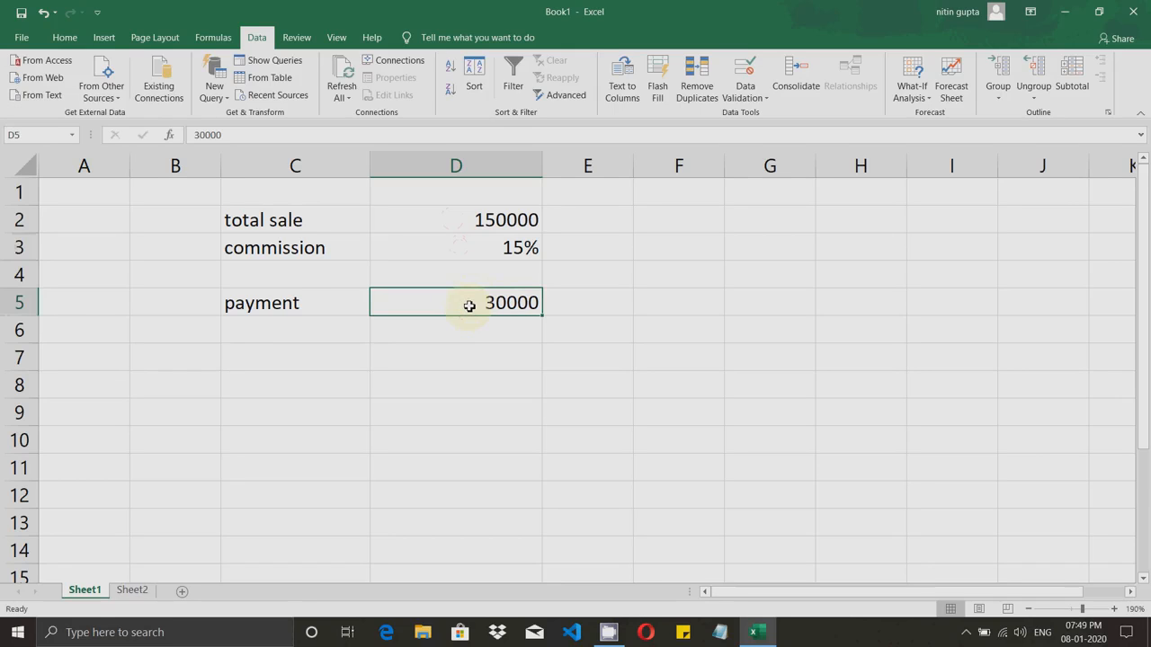
key(ctrl+z)
click(477, 351)
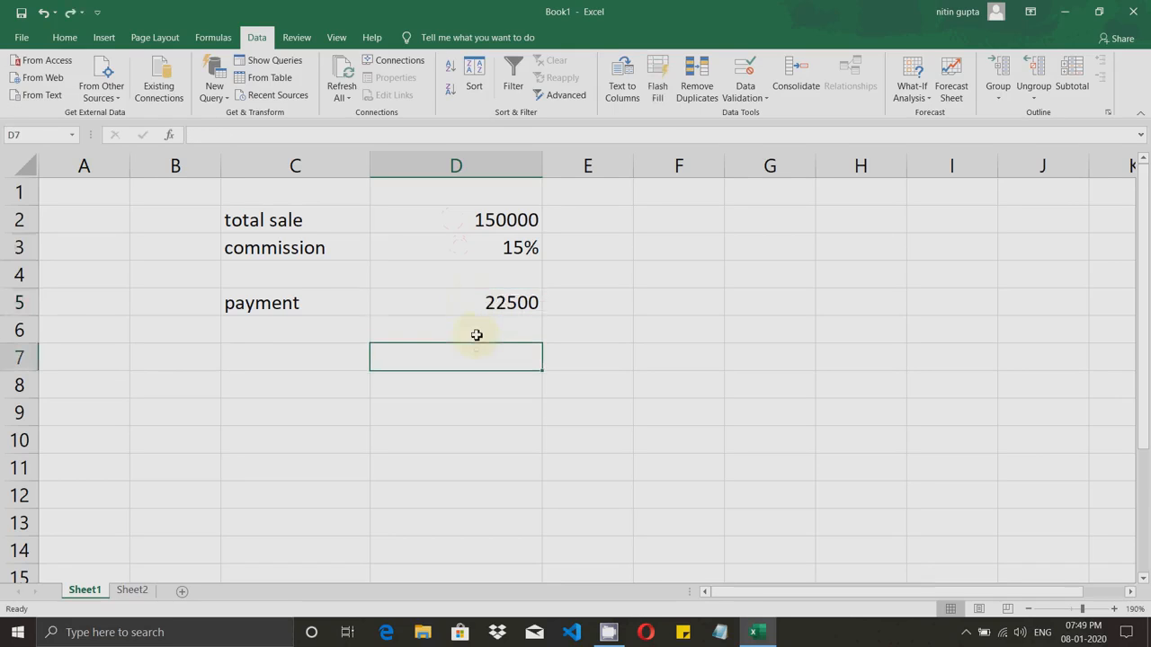
click(476, 309)
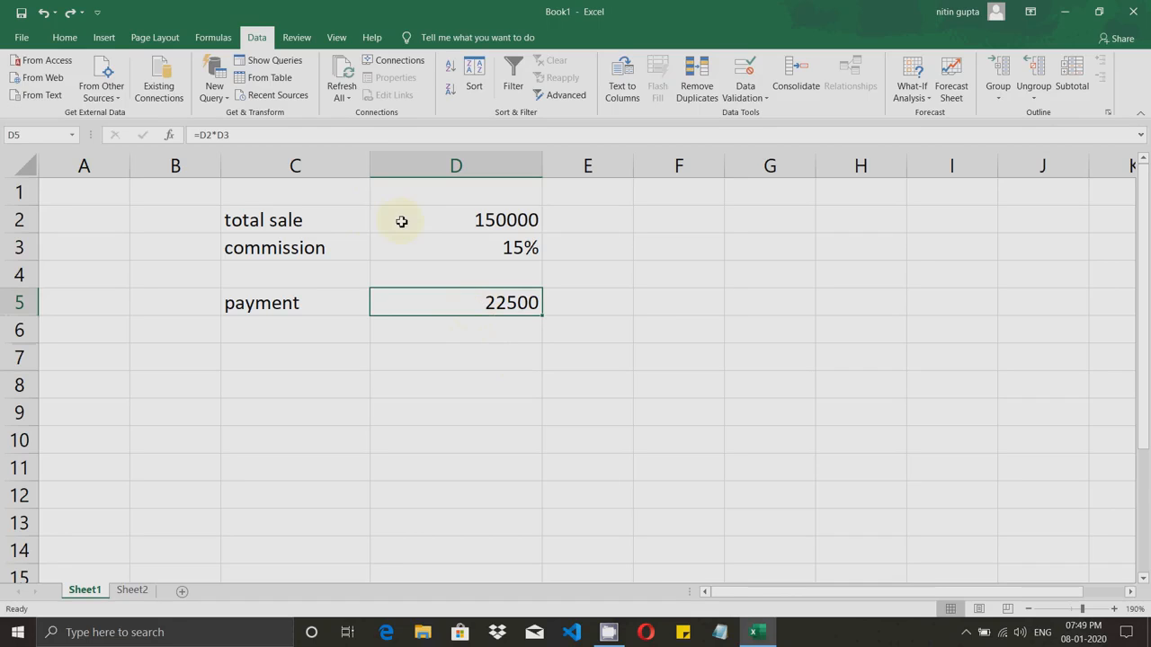
double_click(466, 305)
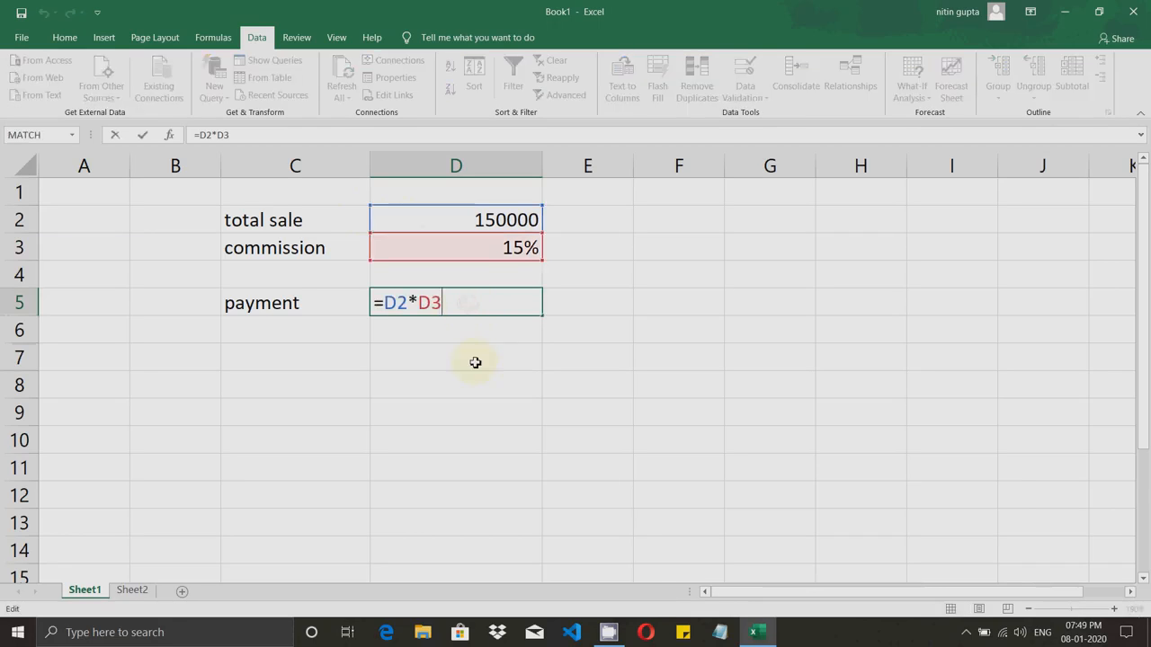
key(Return)
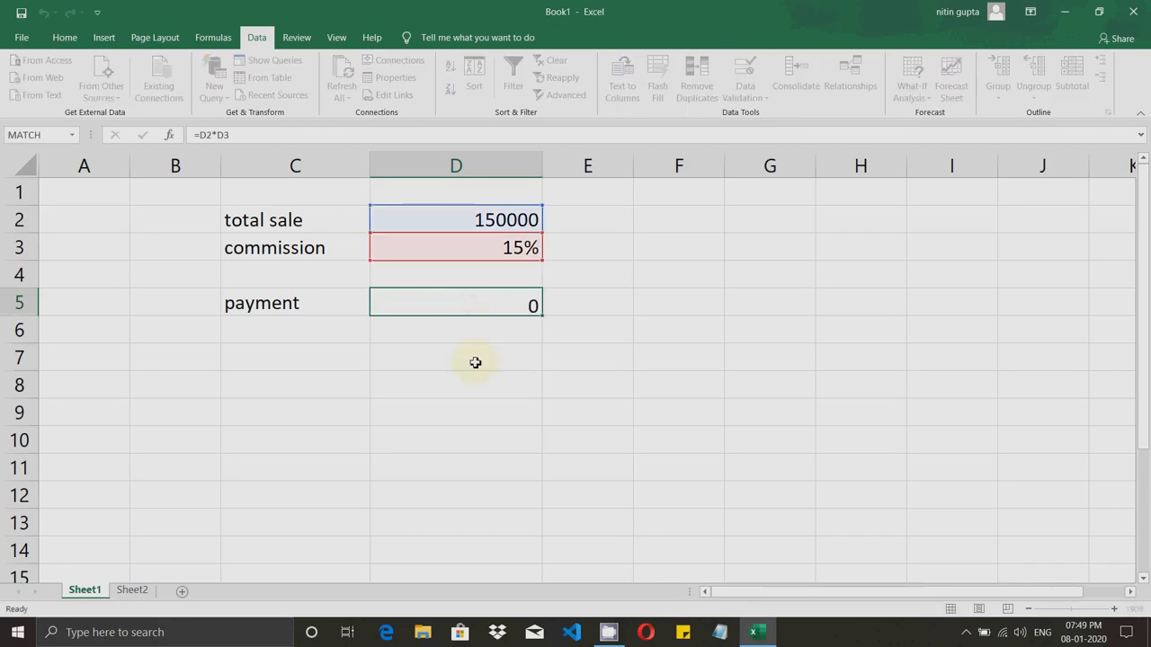
click(481, 307)
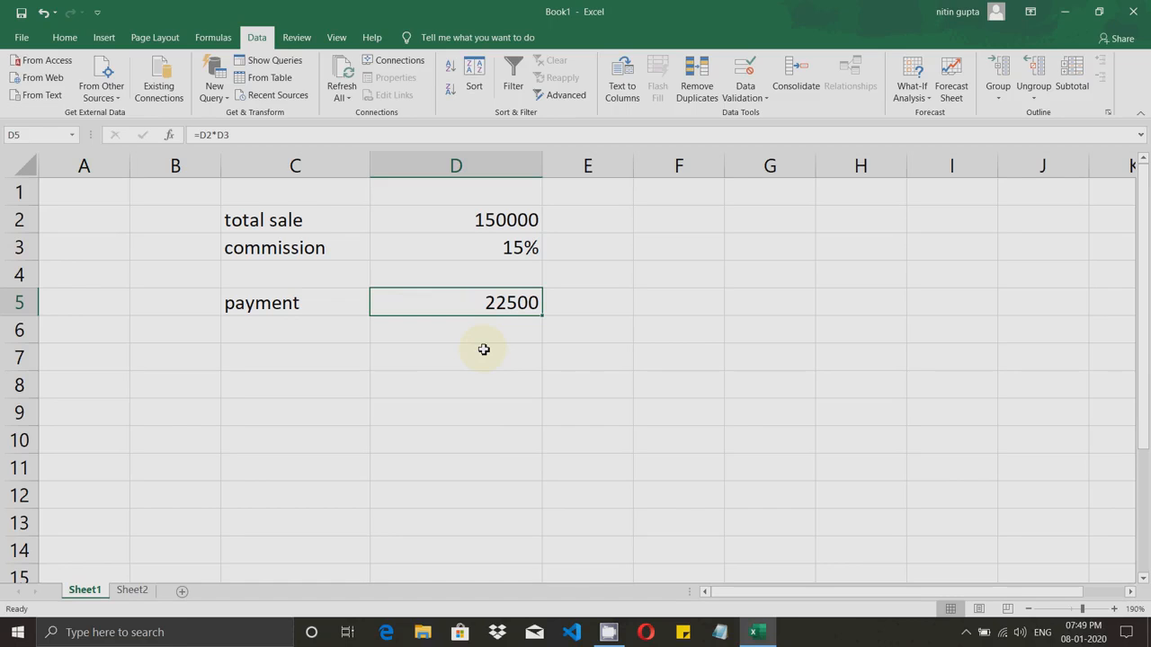
click(484, 349)
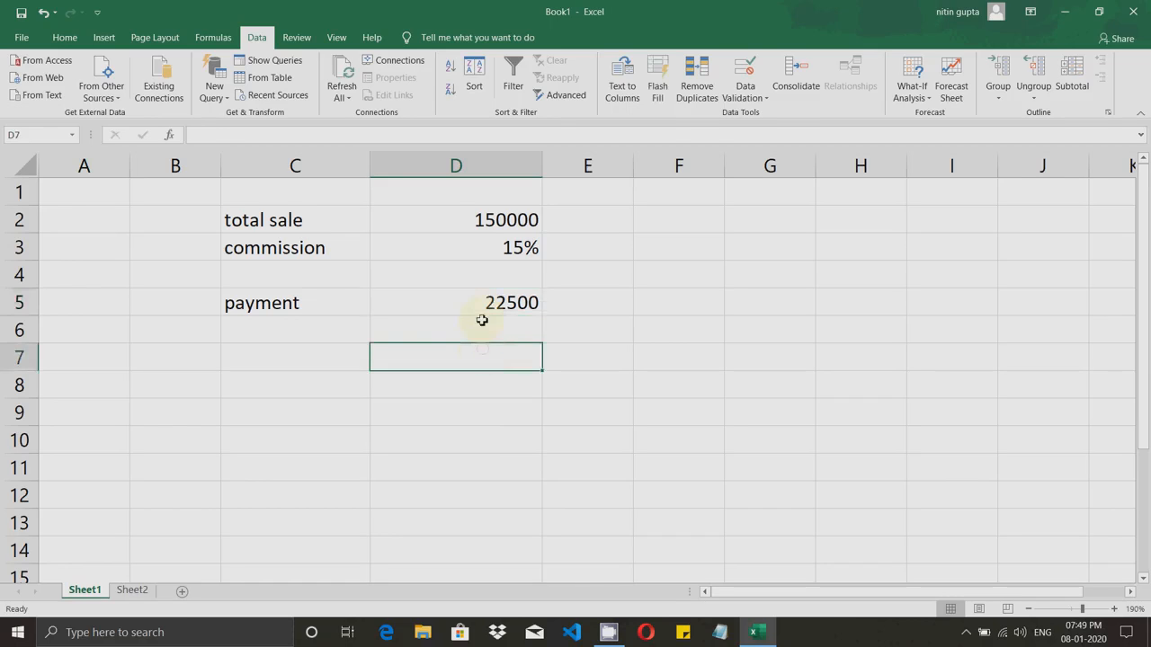
Step: Open Goal Seek for the payment cell D5 and move its dialog closer to the data
click(491, 302)
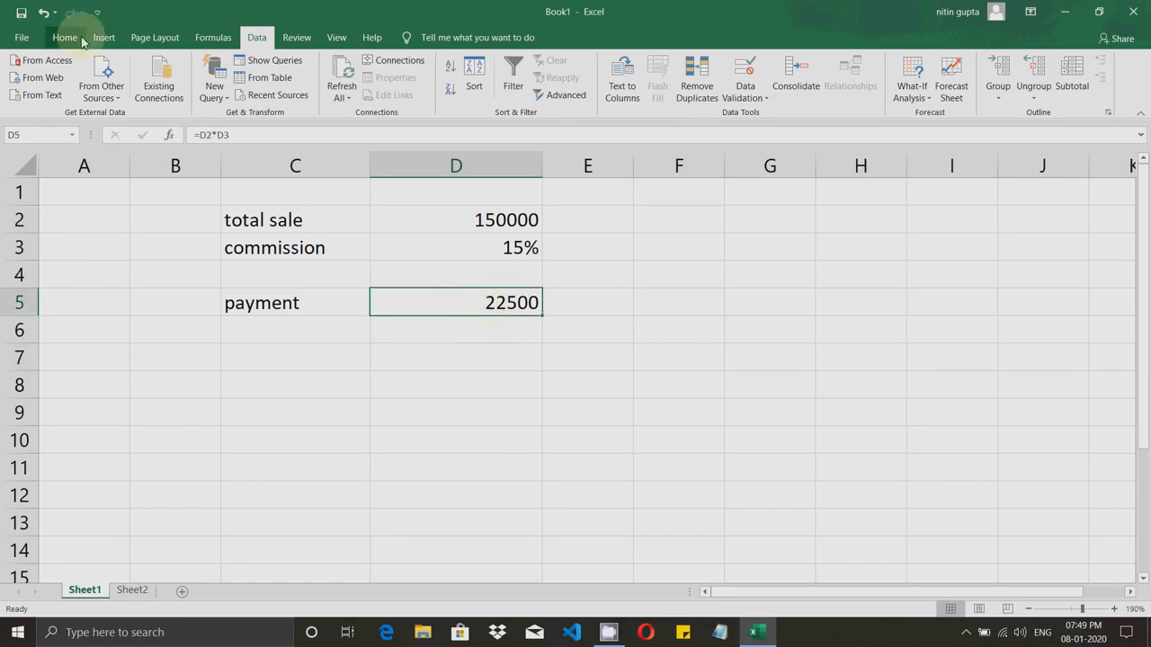
click(215, 36)
click(257, 39)
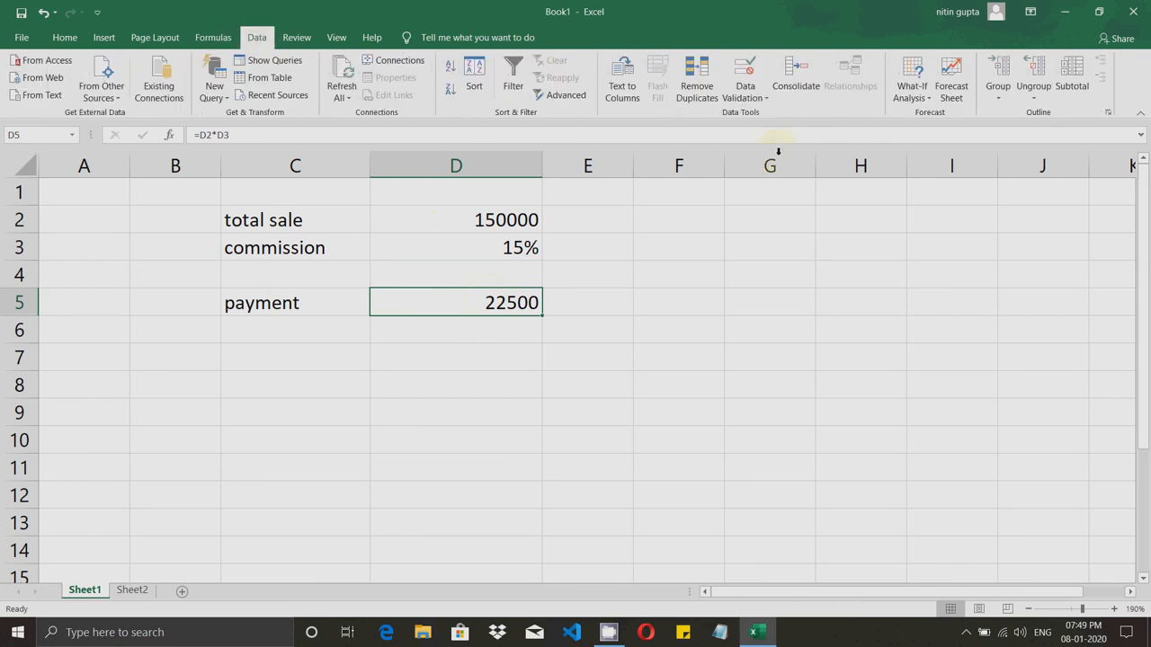
click(922, 98)
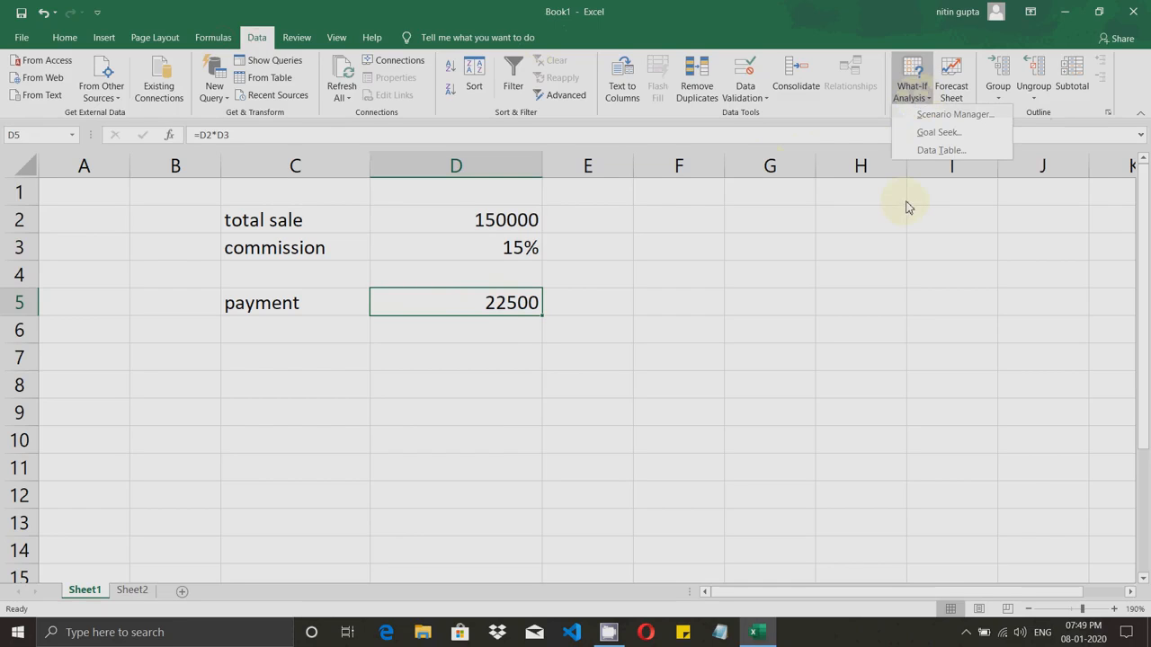
click(939, 134)
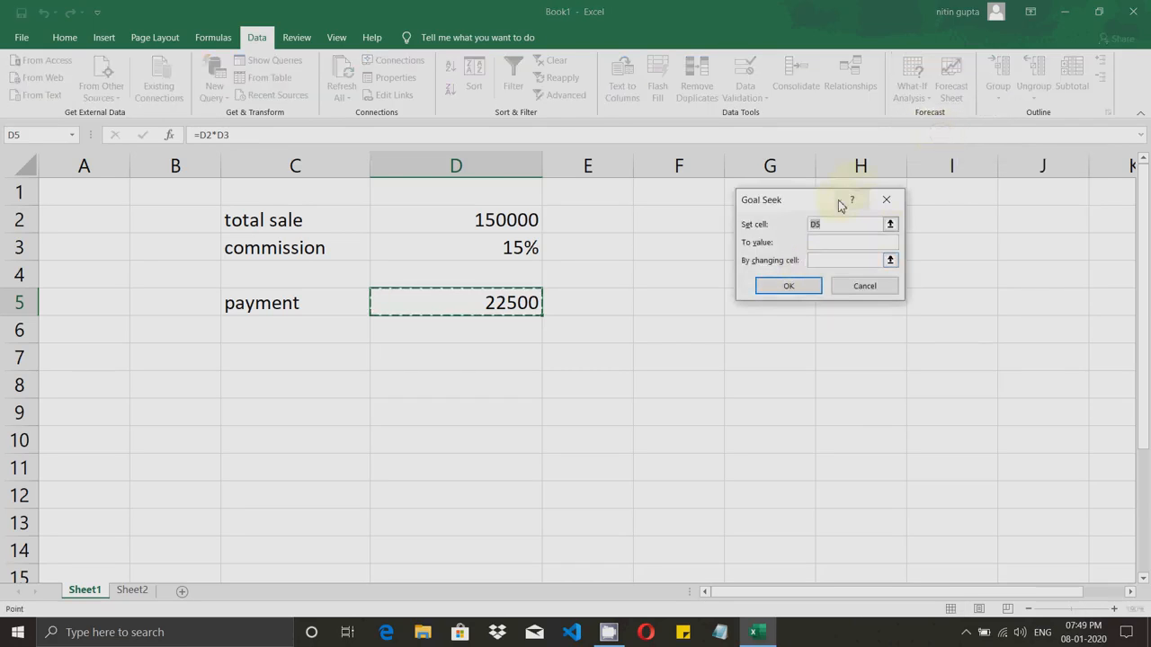
drag(809, 205, 660, 212)
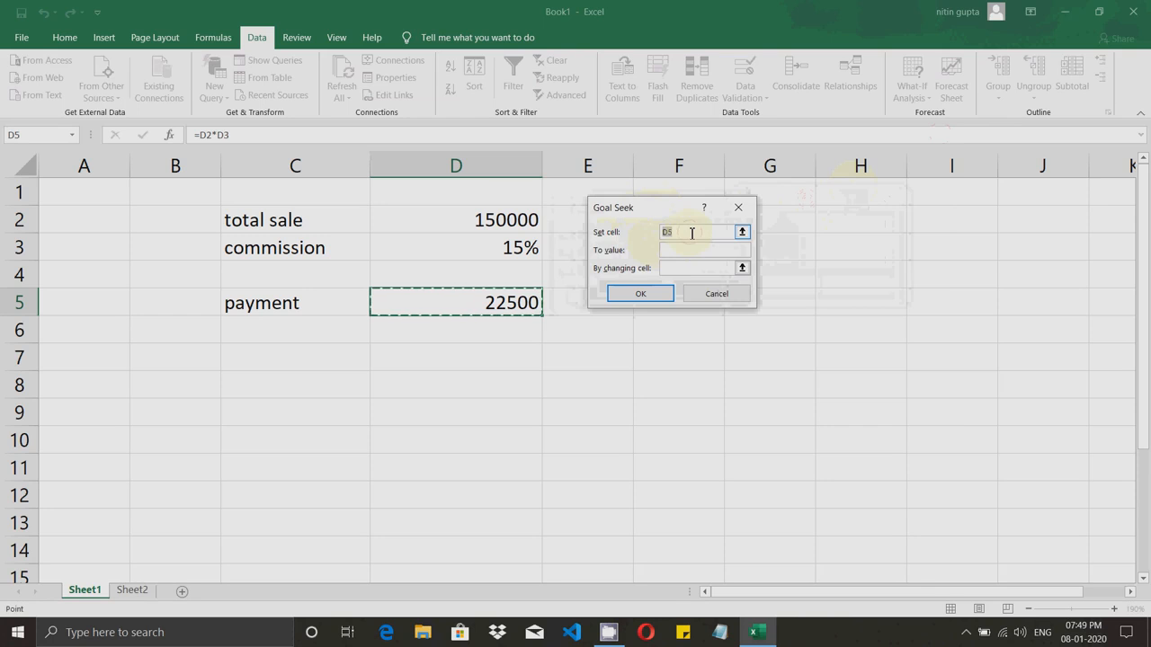
Step: Clear the Goal Seek set cell and pick the payment cell D5 again as its reference
click(692, 233)
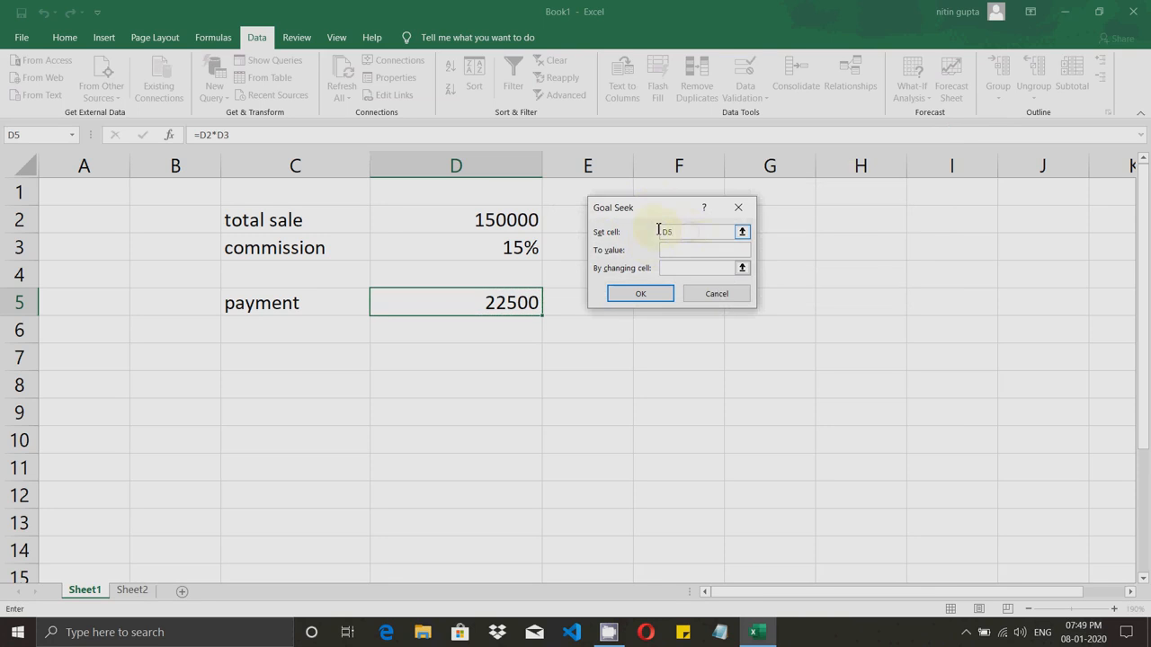
double_click(664, 230)
click(684, 234)
drag(683, 234, 638, 237)
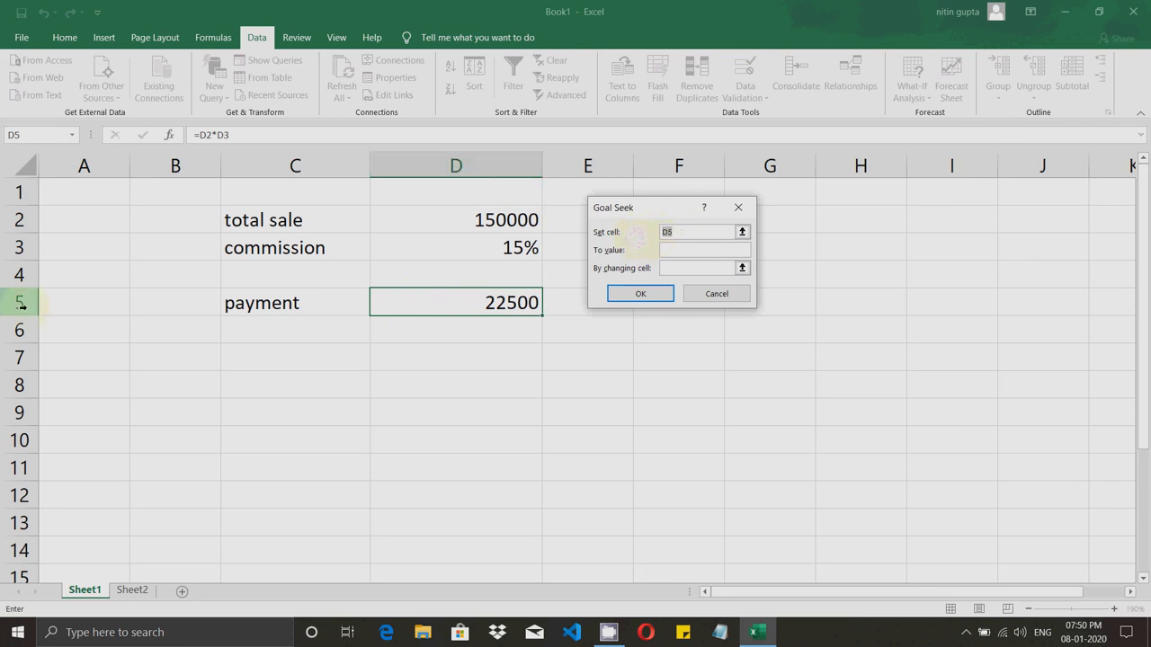
key(BackSpace)
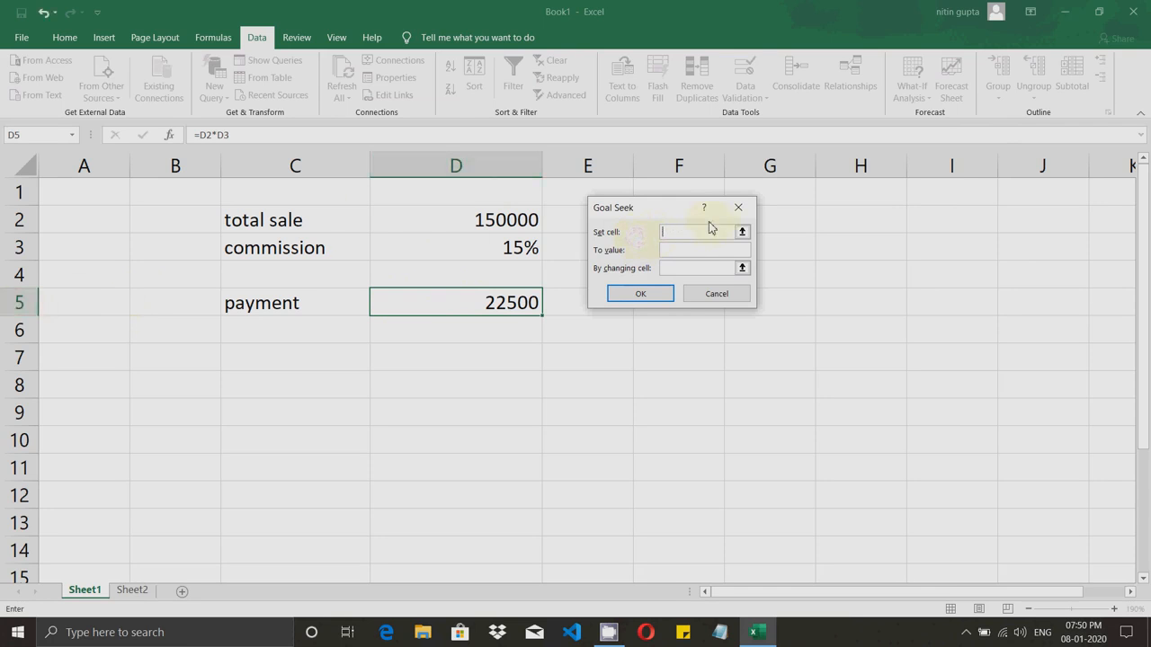
click(477, 303)
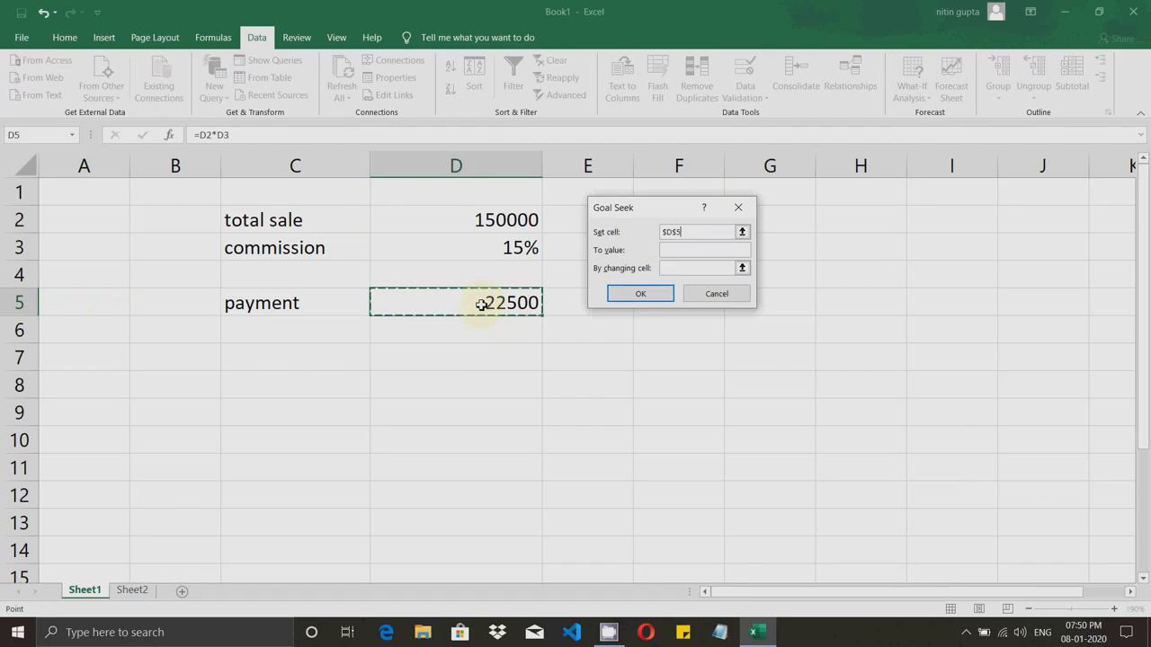
Step: Run Goal Seek to bring the payment to 30000 by changing the total sale cell D2, and accept the solution
click(686, 251)
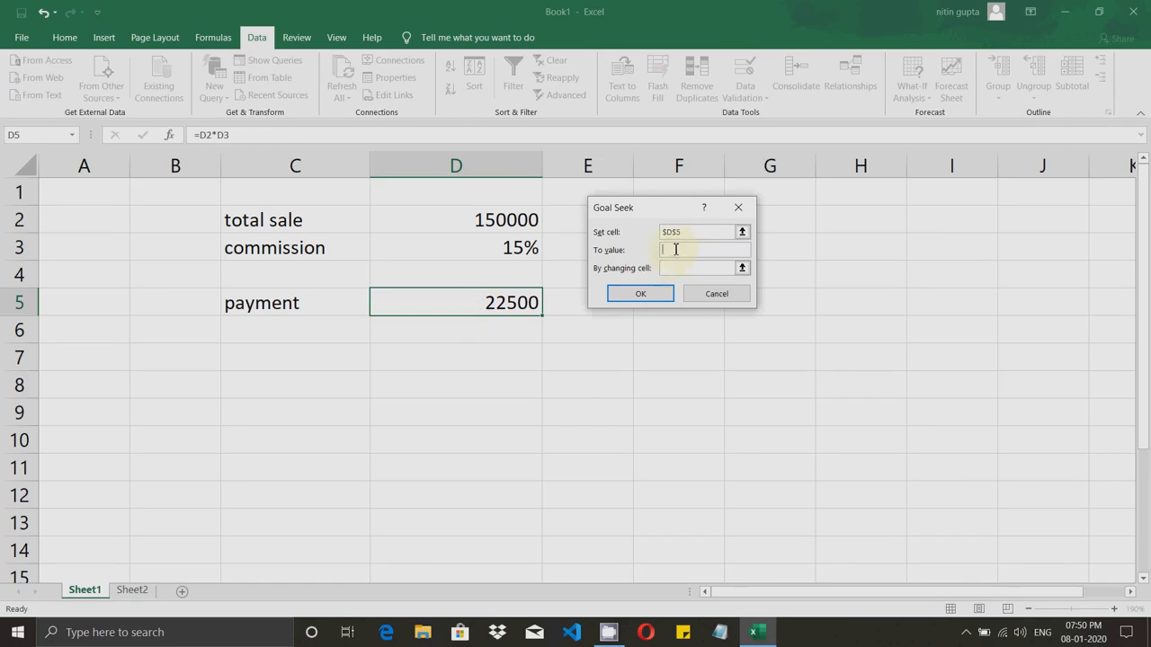
text(30000)
click(687, 269)
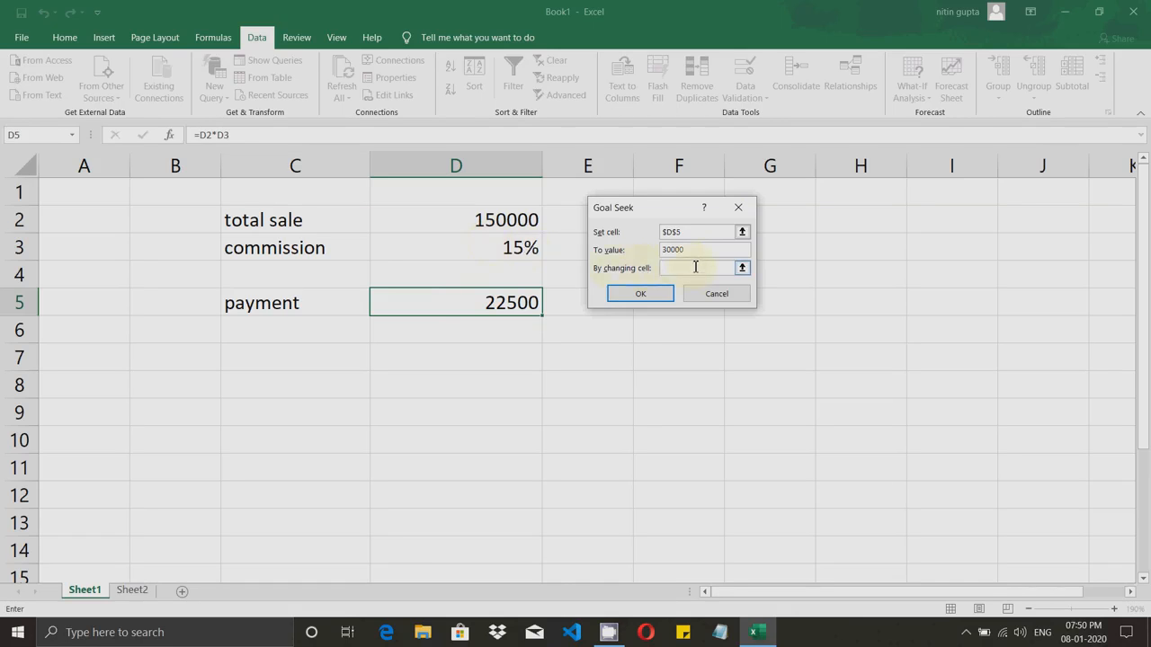
click(476, 222)
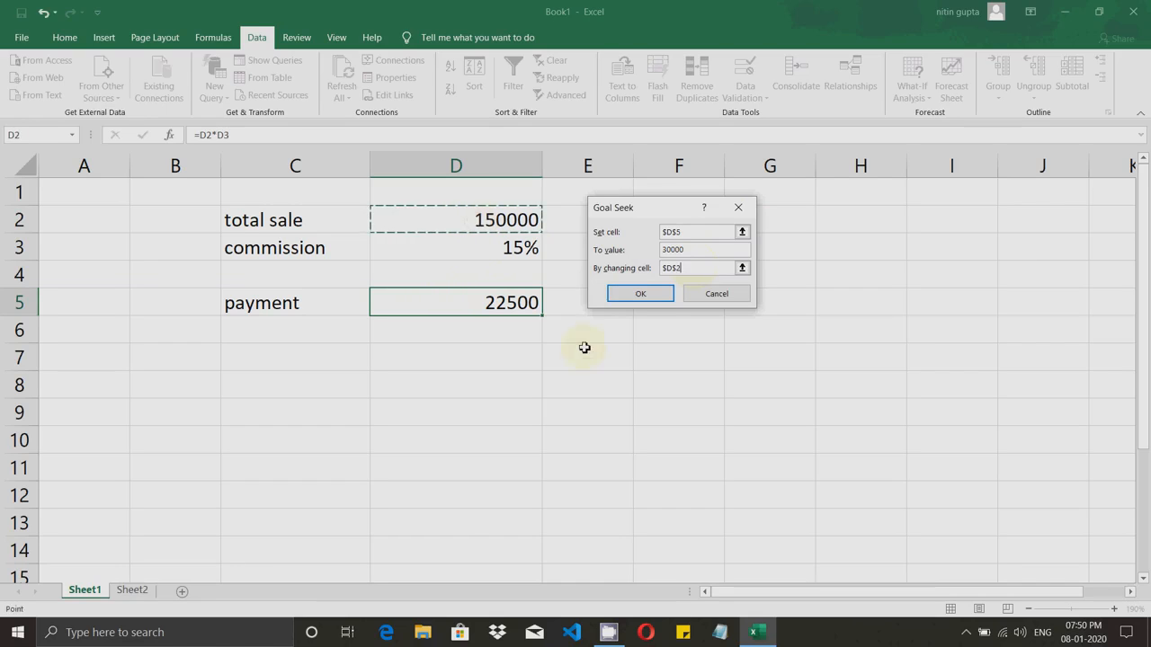
click(640, 295)
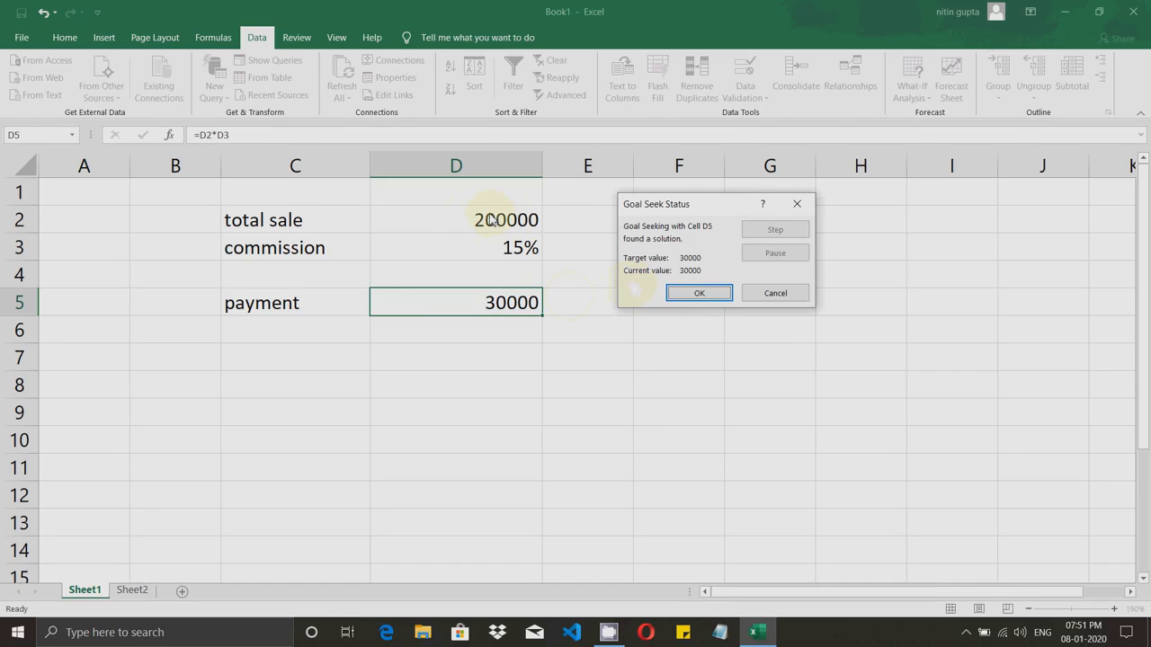
drag(656, 206, 605, 170)
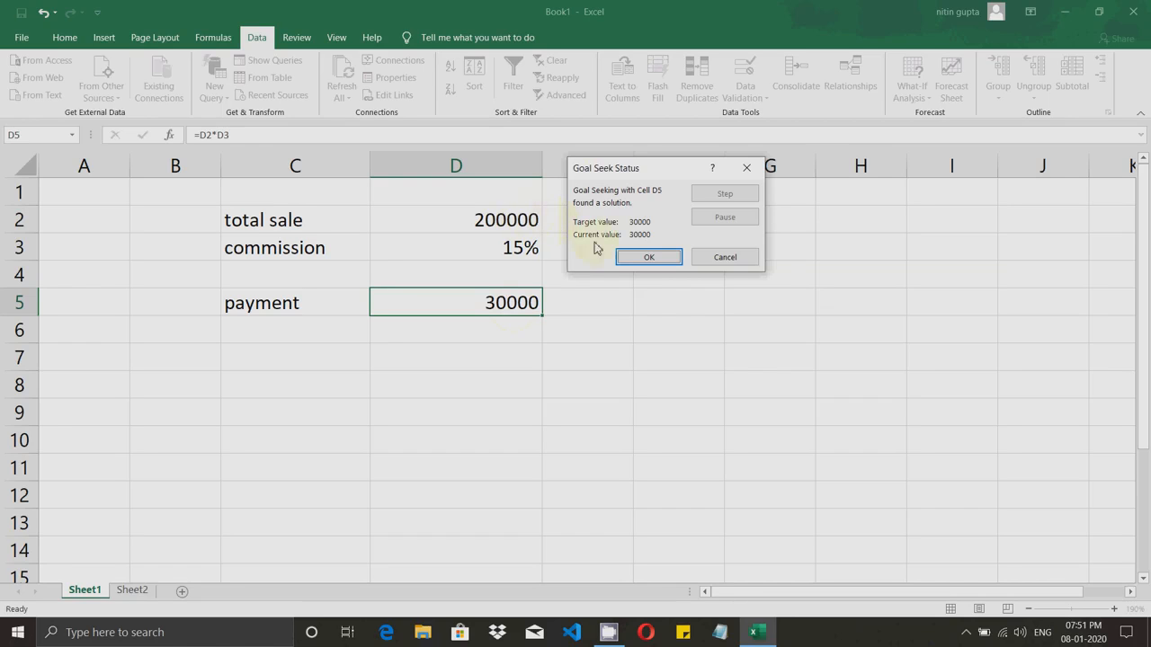
click(650, 258)
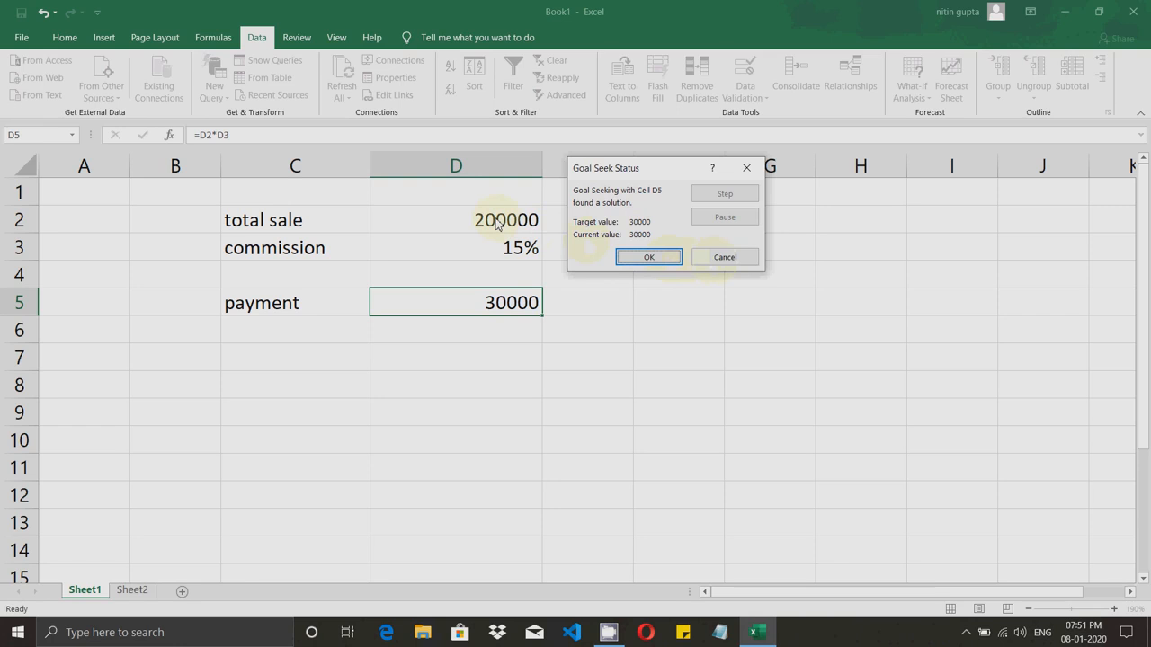
click(654, 257)
Step: Review the payment, total sale and commission cells, and undo the Goal Seek change
click(505, 374)
click(496, 302)
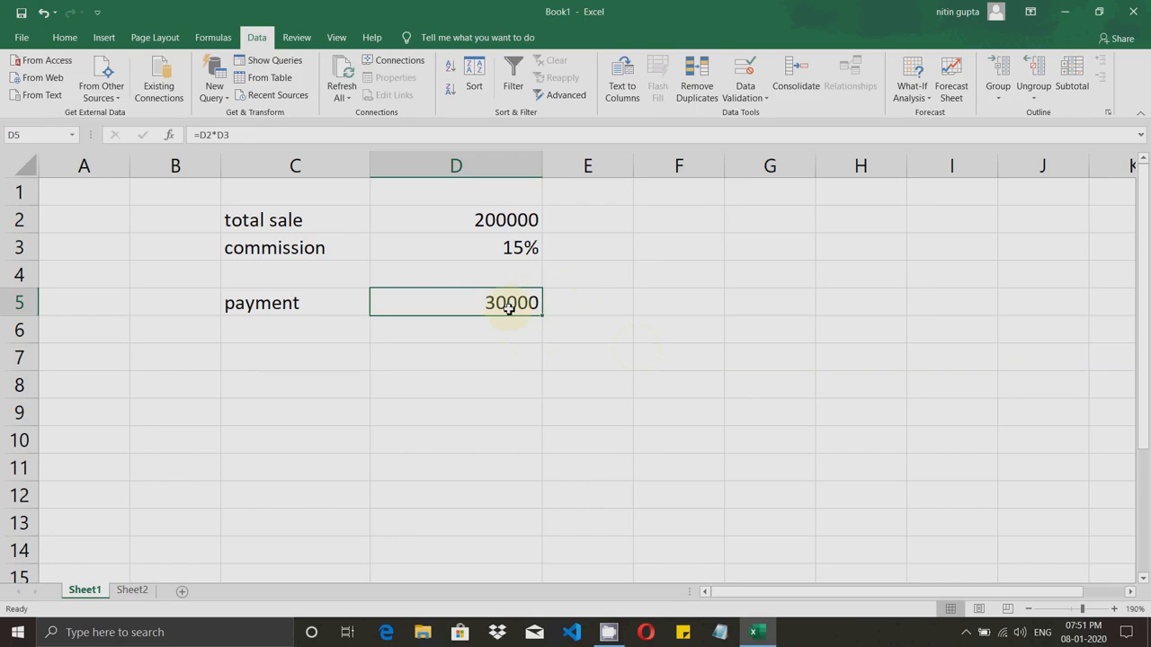
click(490, 219)
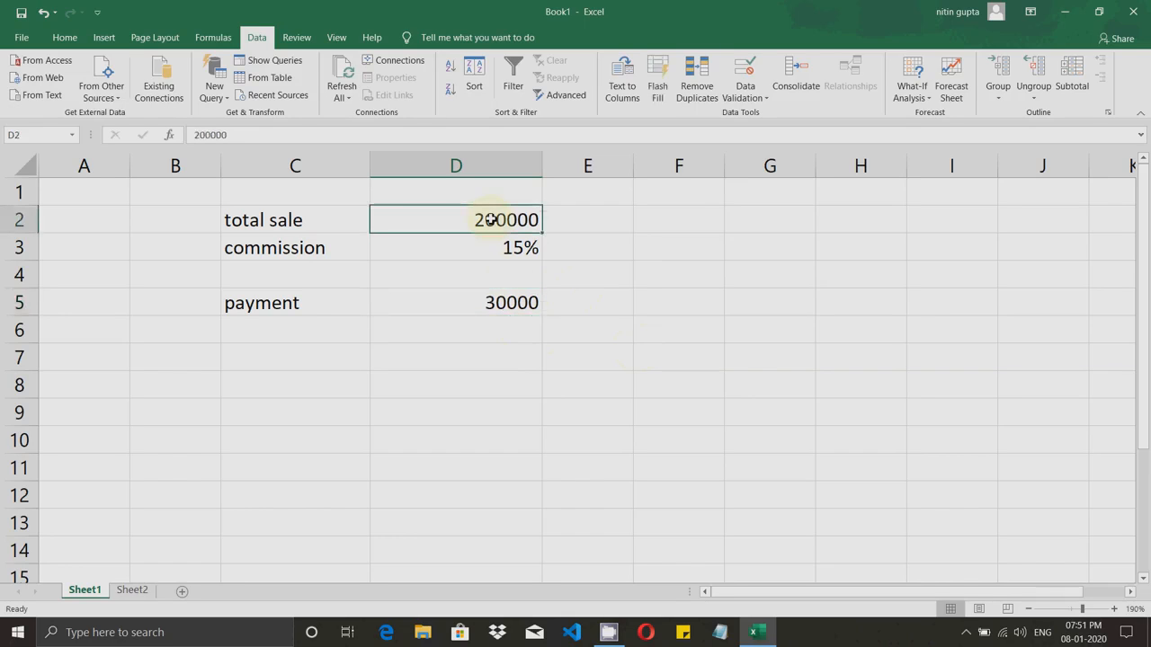
click(515, 251)
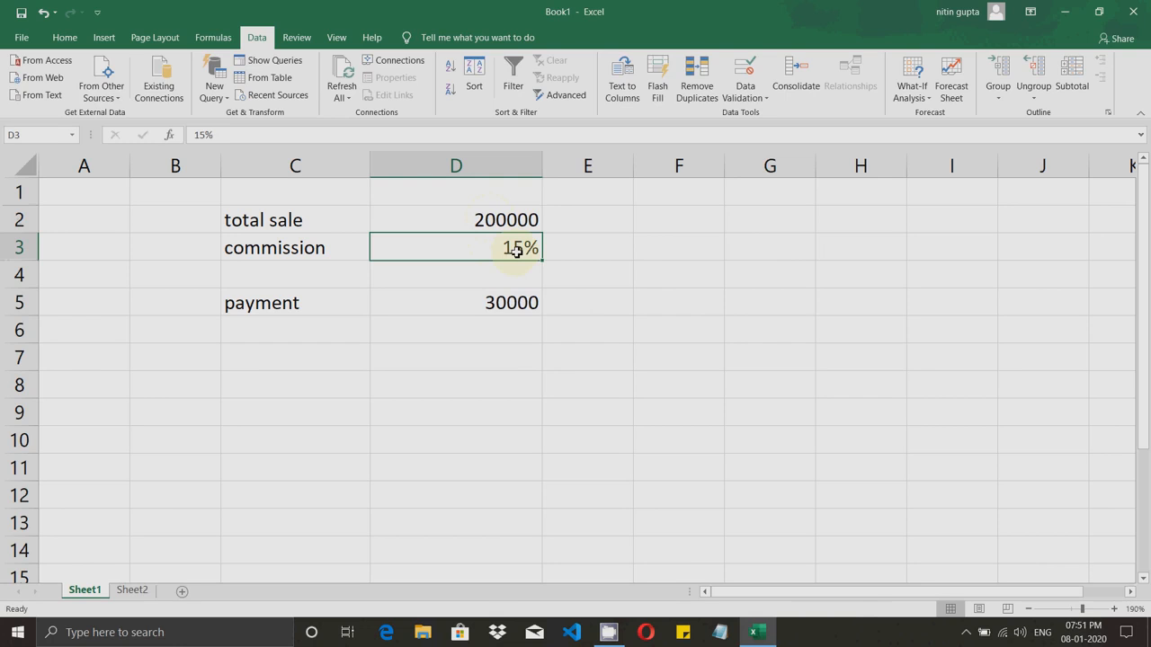
click(496, 302)
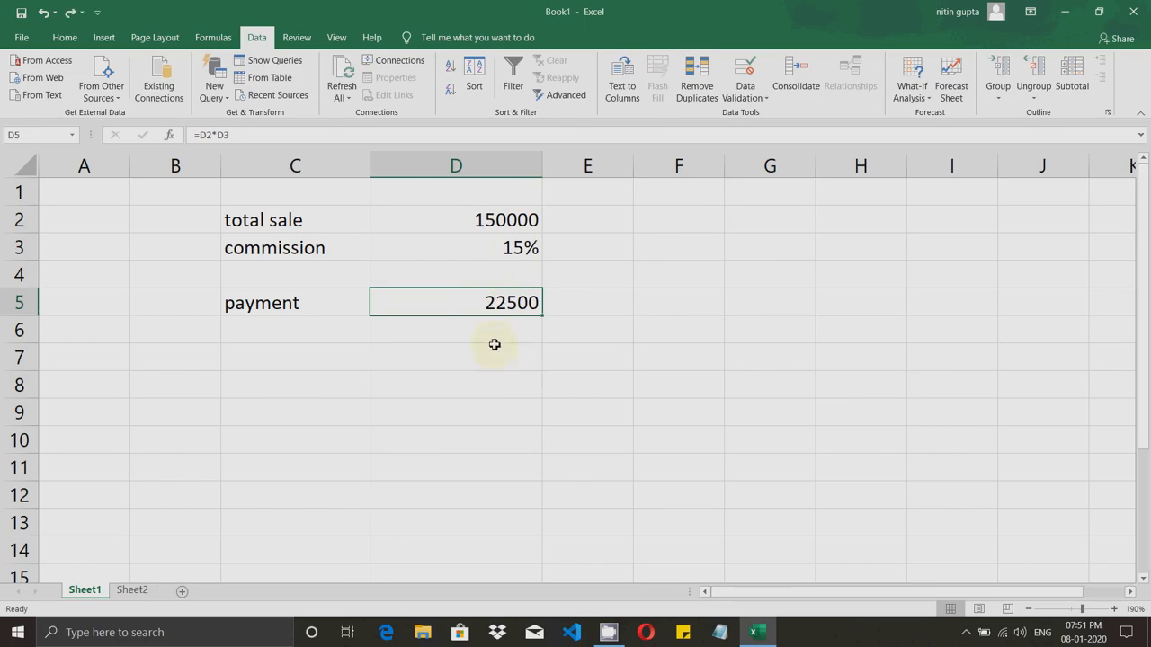
Step: Recheck the total sale and commission inputs, and open Goal Seek with the payment cell D5 as the set cell
click(494, 224)
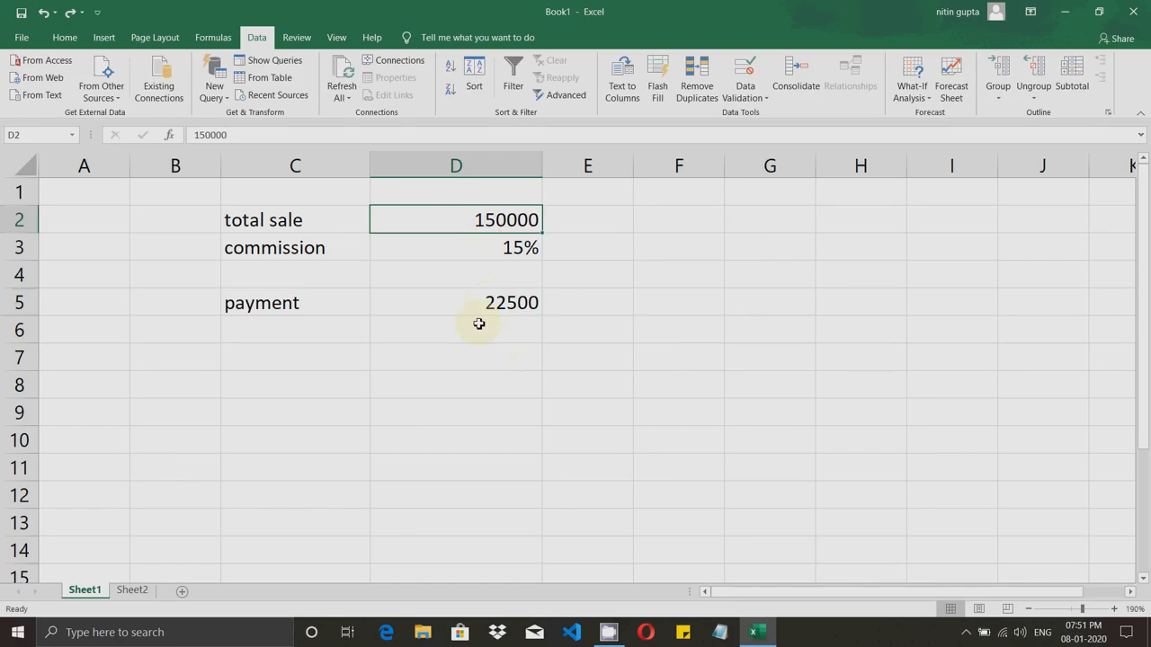
click(481, 250)
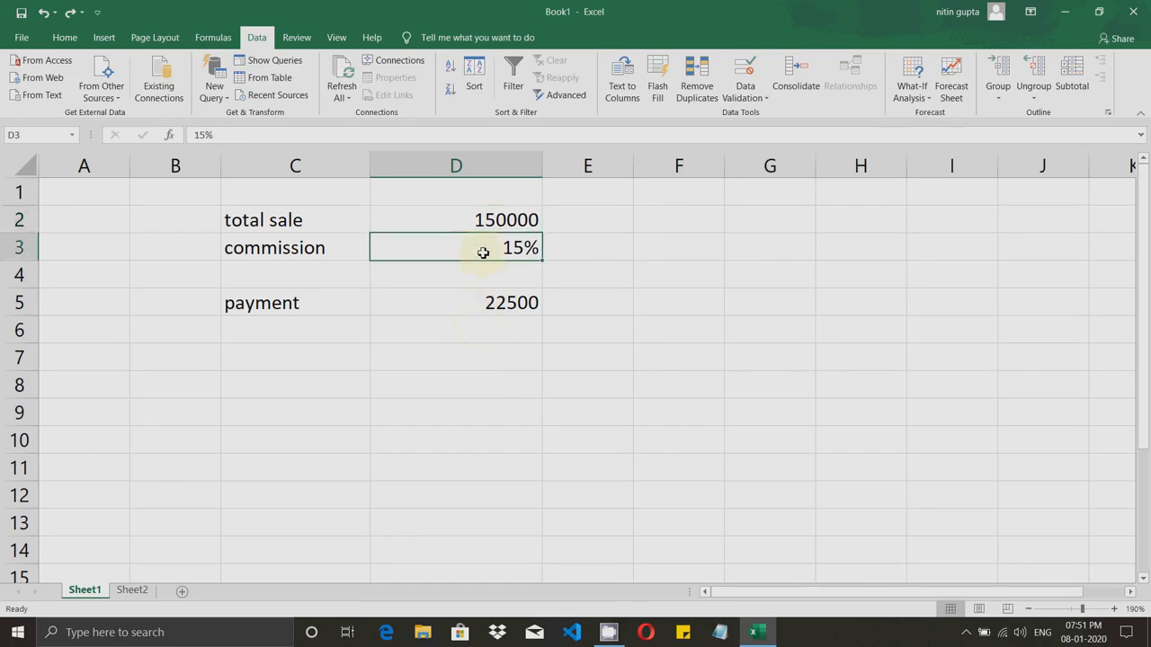
click(466, 300)
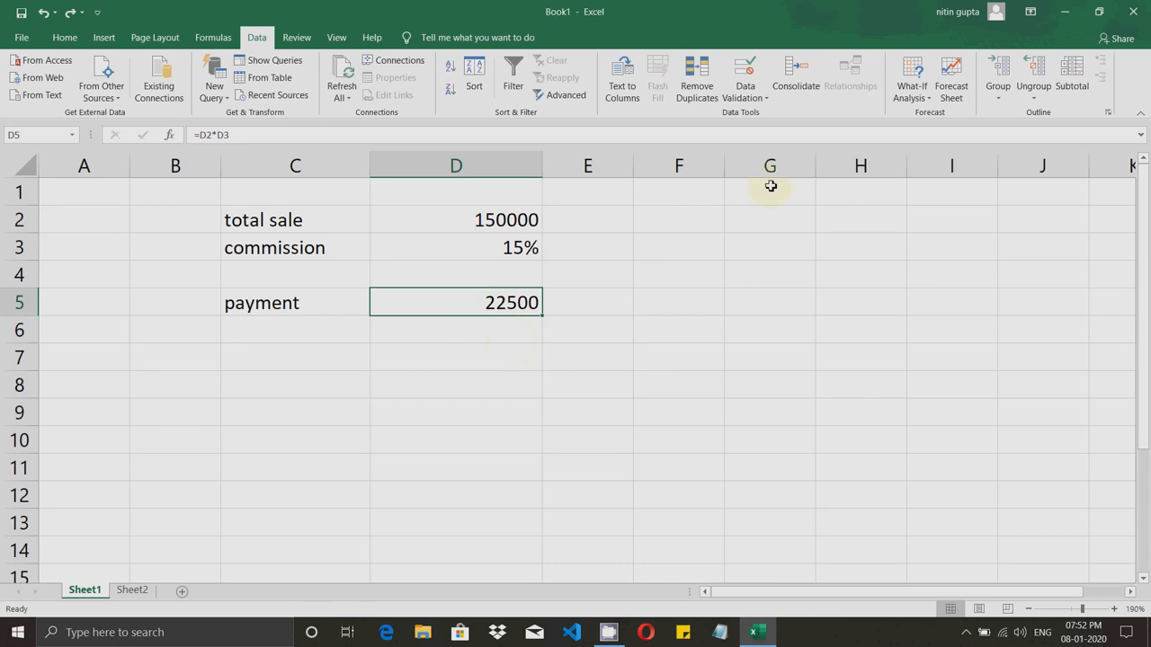
click(929, 99)
click(927, 133)
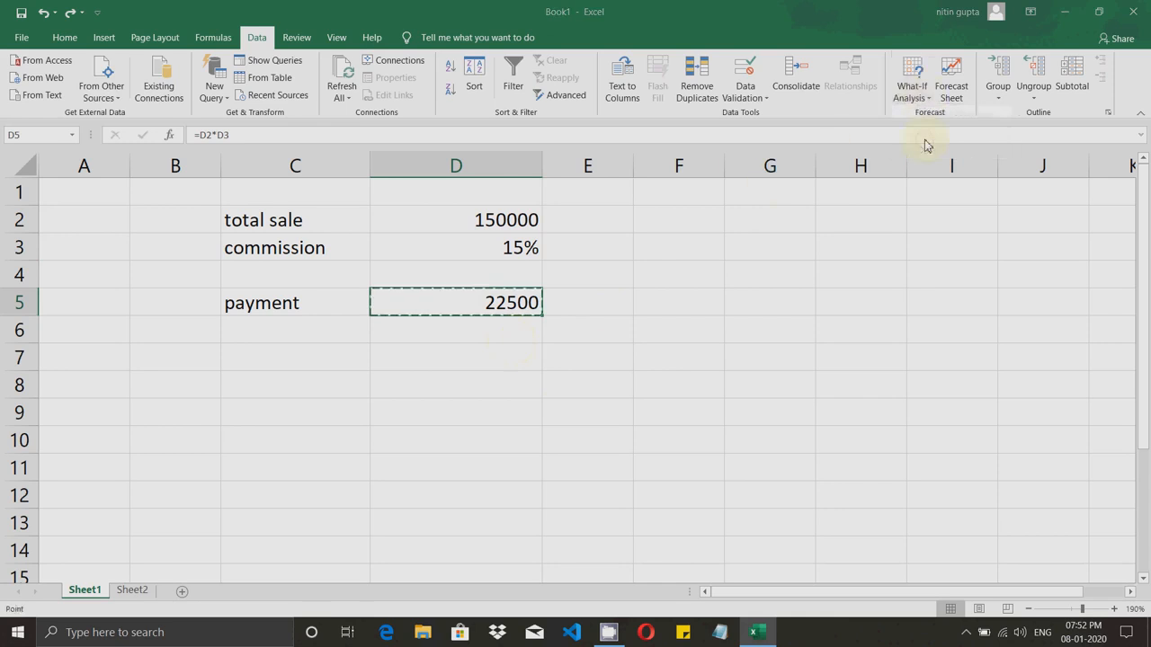
click(674, 214)
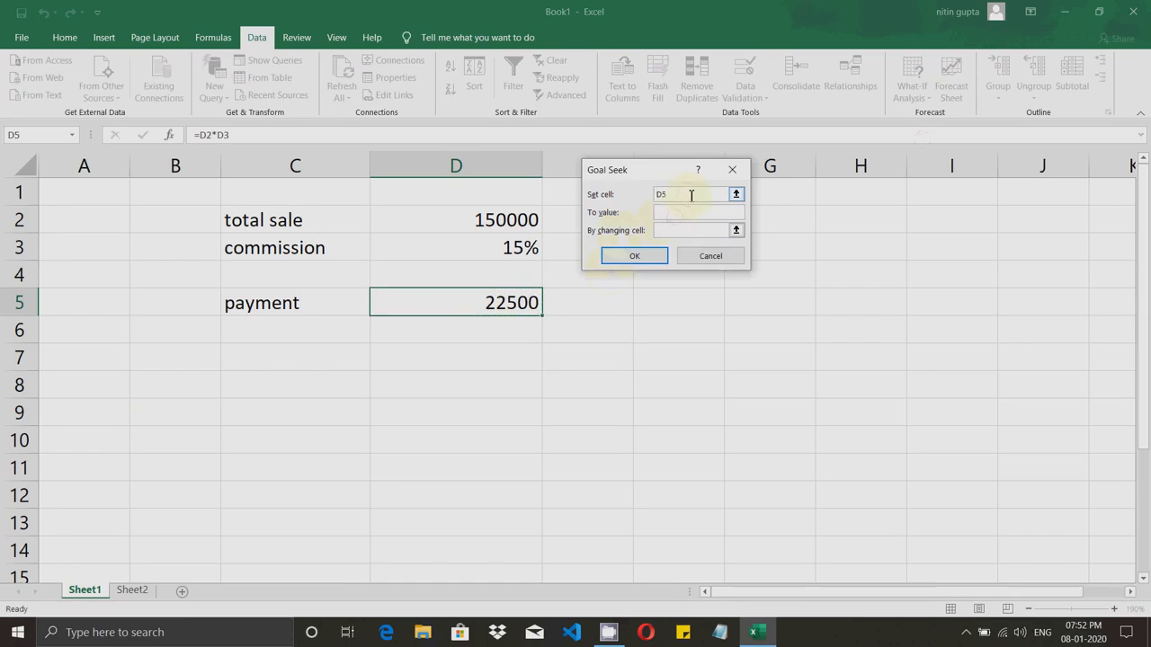
click(688, 194)
double_click(686, 196)
Step: Run Goal Seek to bring the payment to 50000 by changing the total sale cell D2, and discard the solution
click(674, 211)
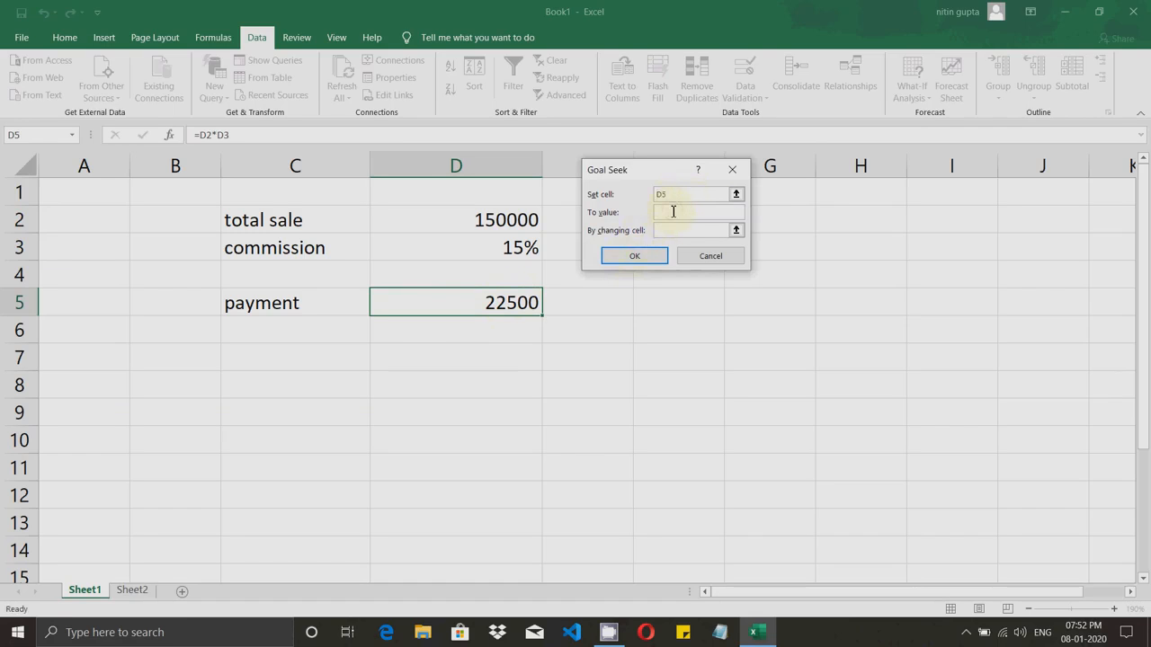
text(50000)
click(685, 231)
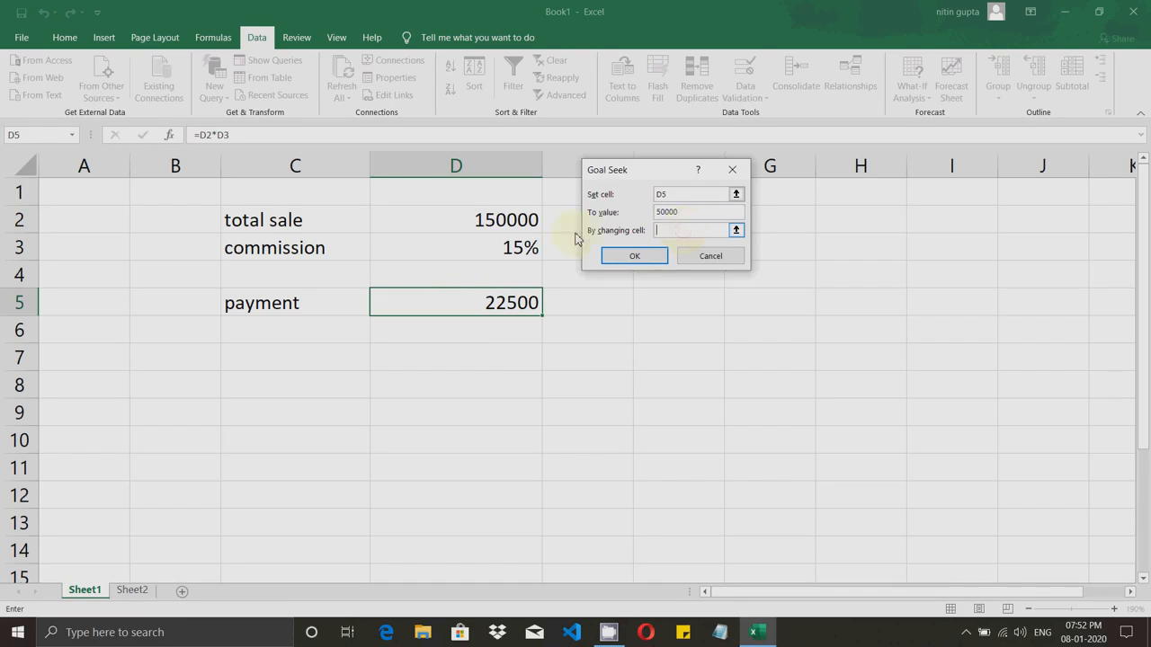
click(493, 225)
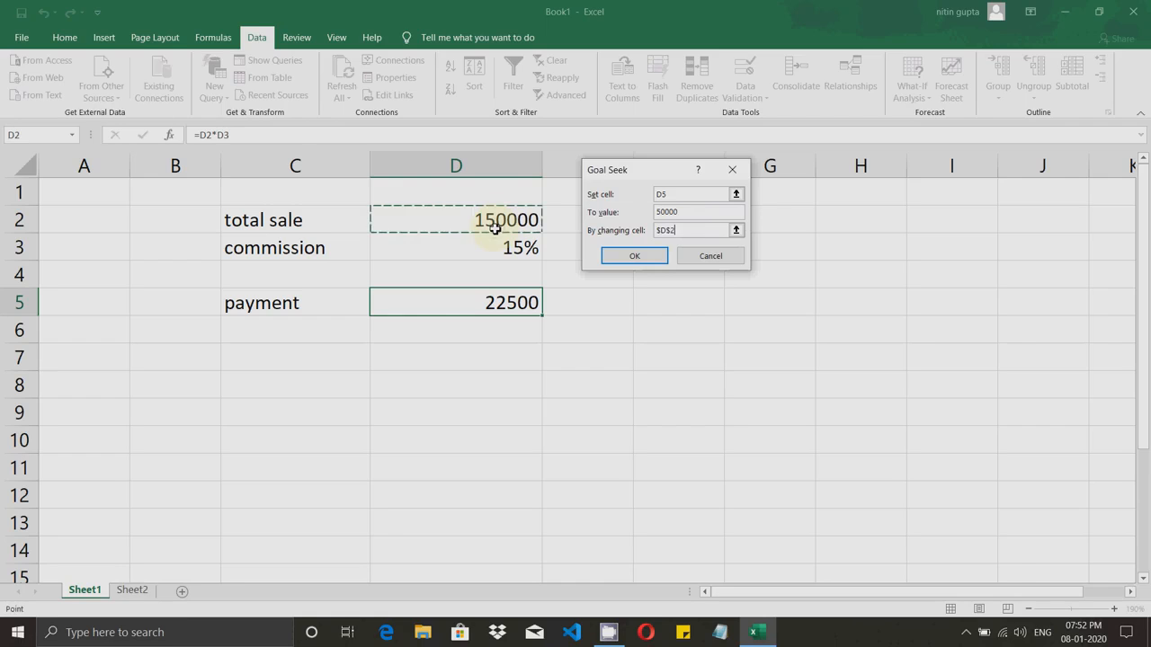
click(619, 259)
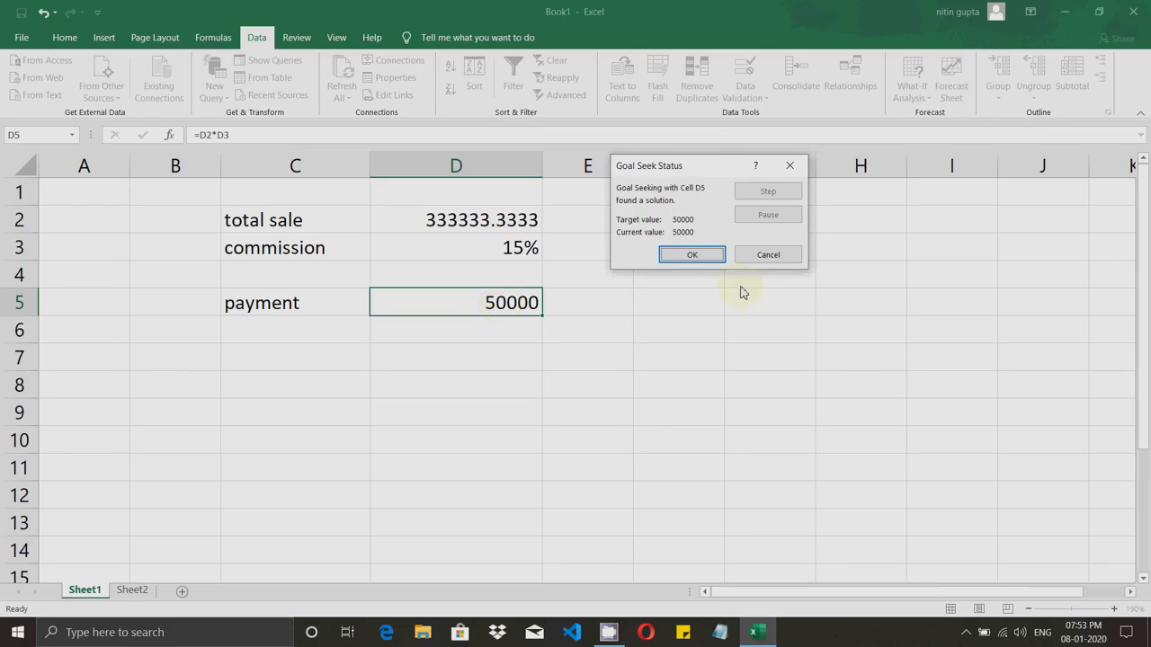
click(709, 257)
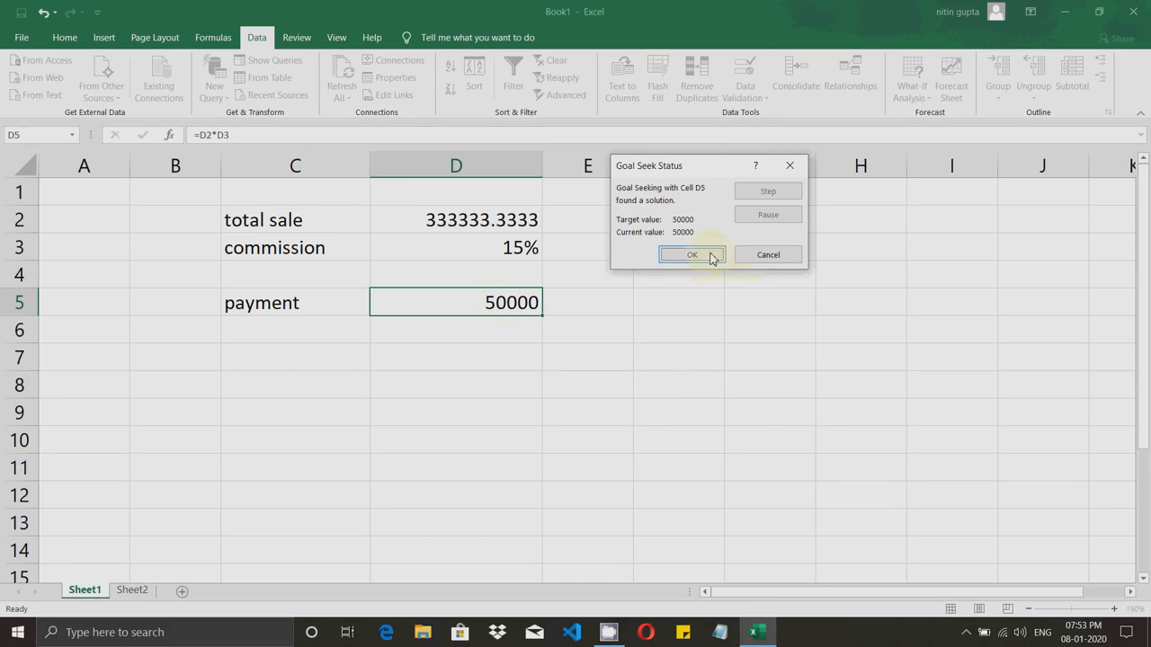
click(761, 256)
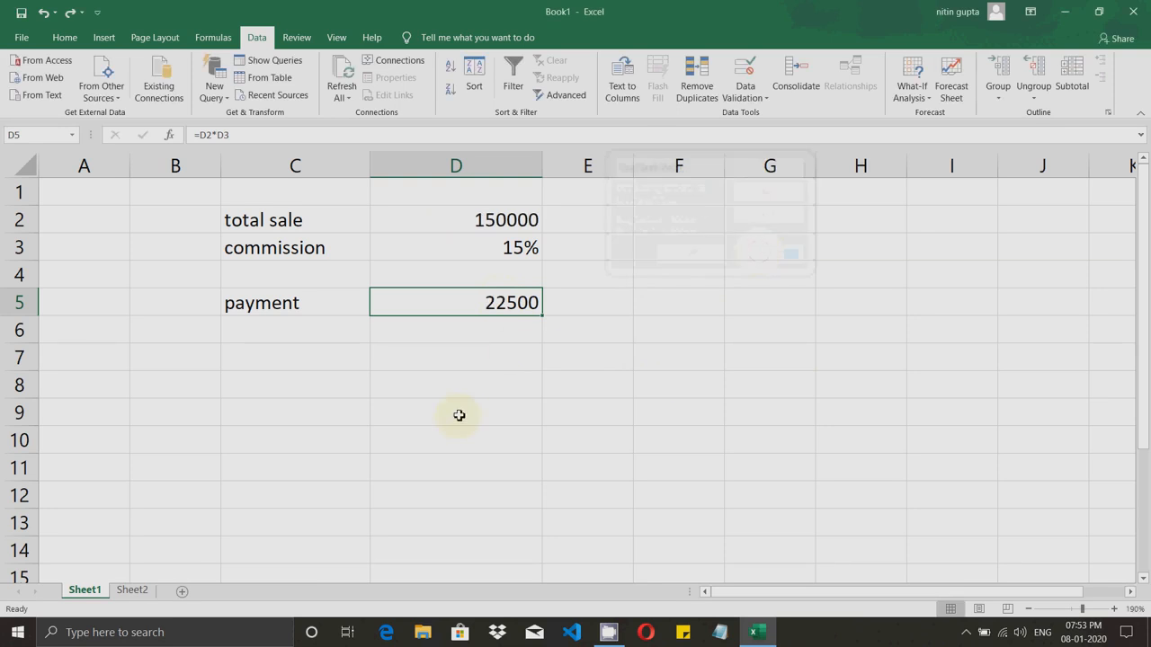
click(461, 414)
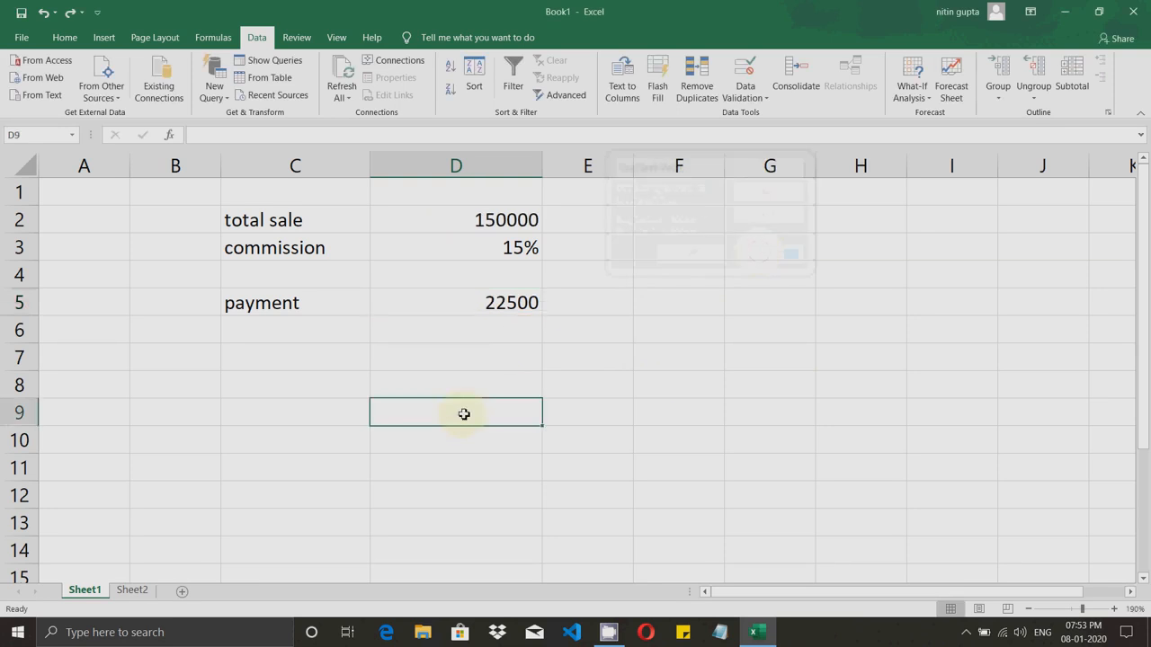
Step: Switch to Sheet2 and examine the loan amount, yearly interest rate, months and EMI cells
click(131, 590)
click(252, 450)
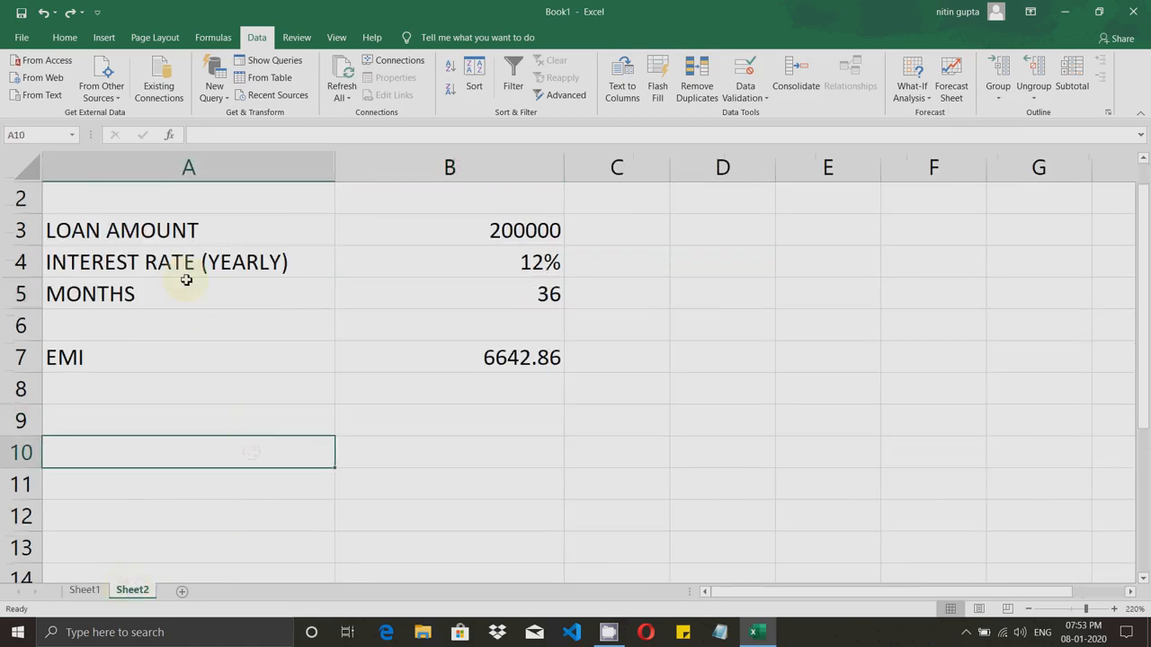
click(455, 233)
drag(221, 227, 496, 226)
click(475, 233)
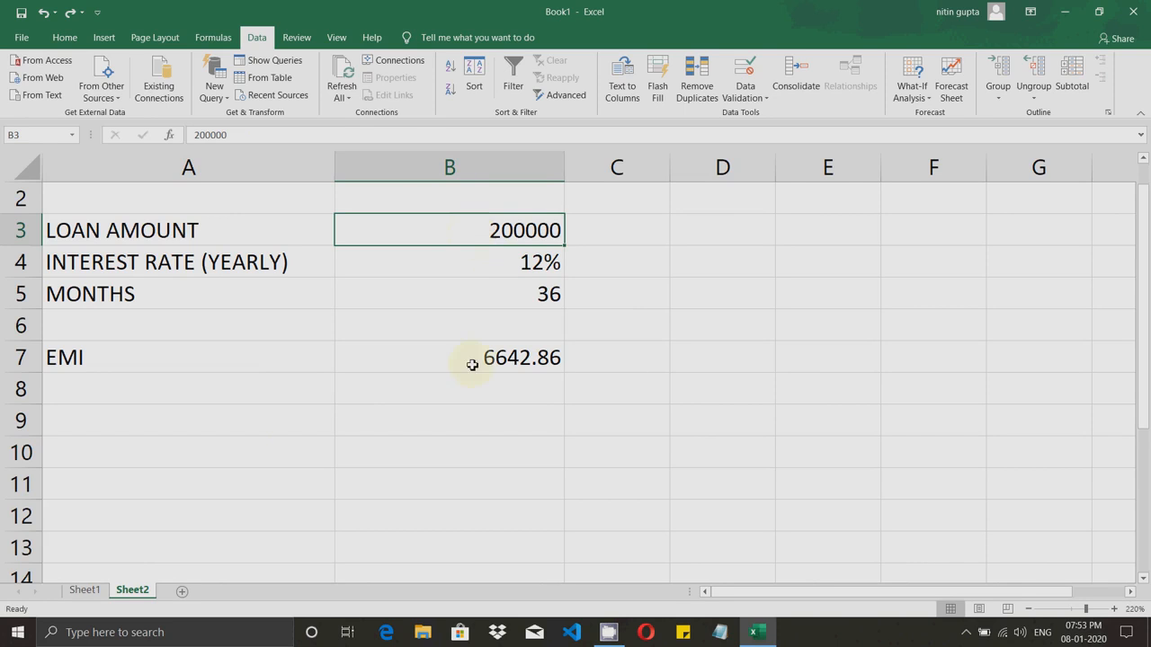
click(193, 231)
click(495, 230)
click(489, 268)
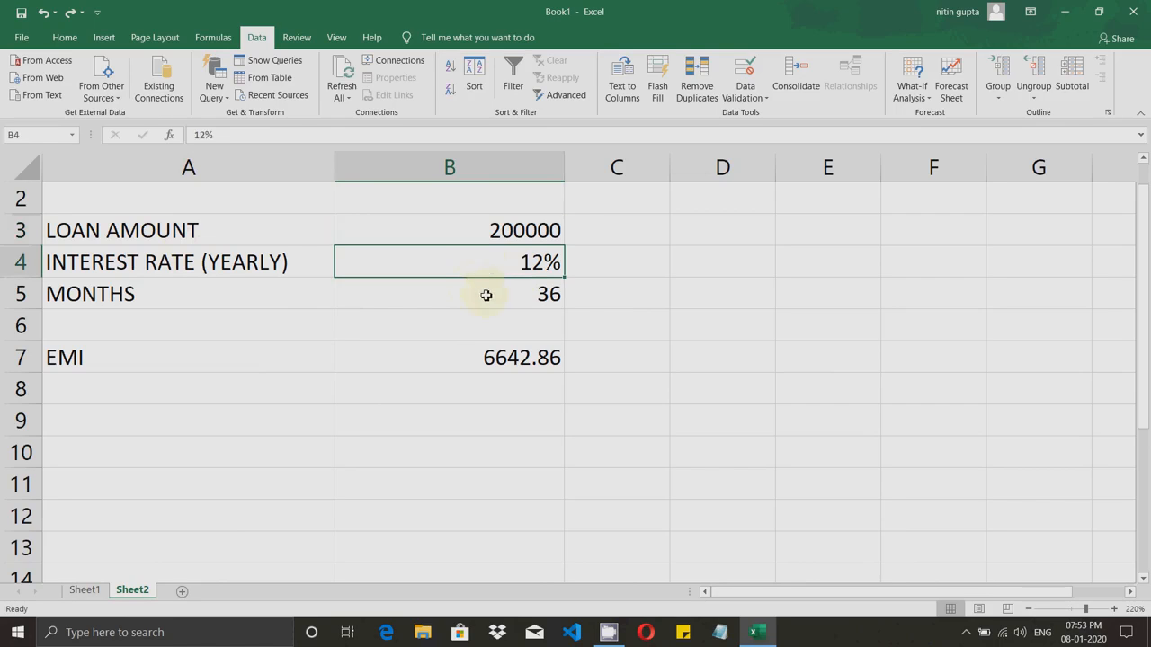
click(485, 295)
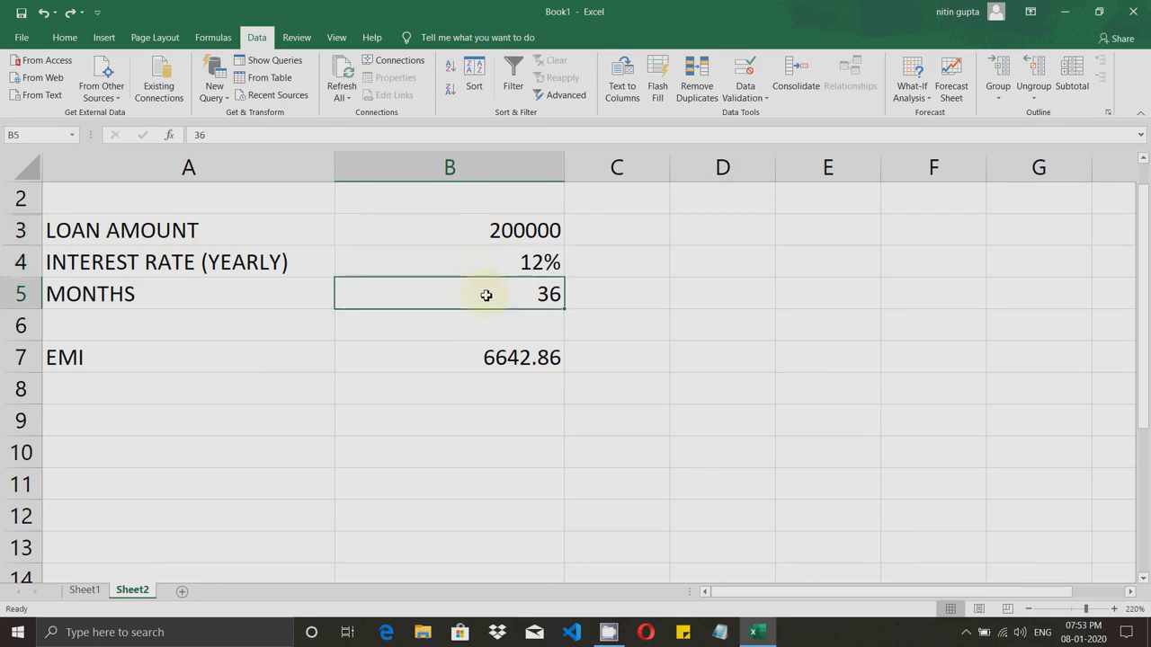
click(490, 362)
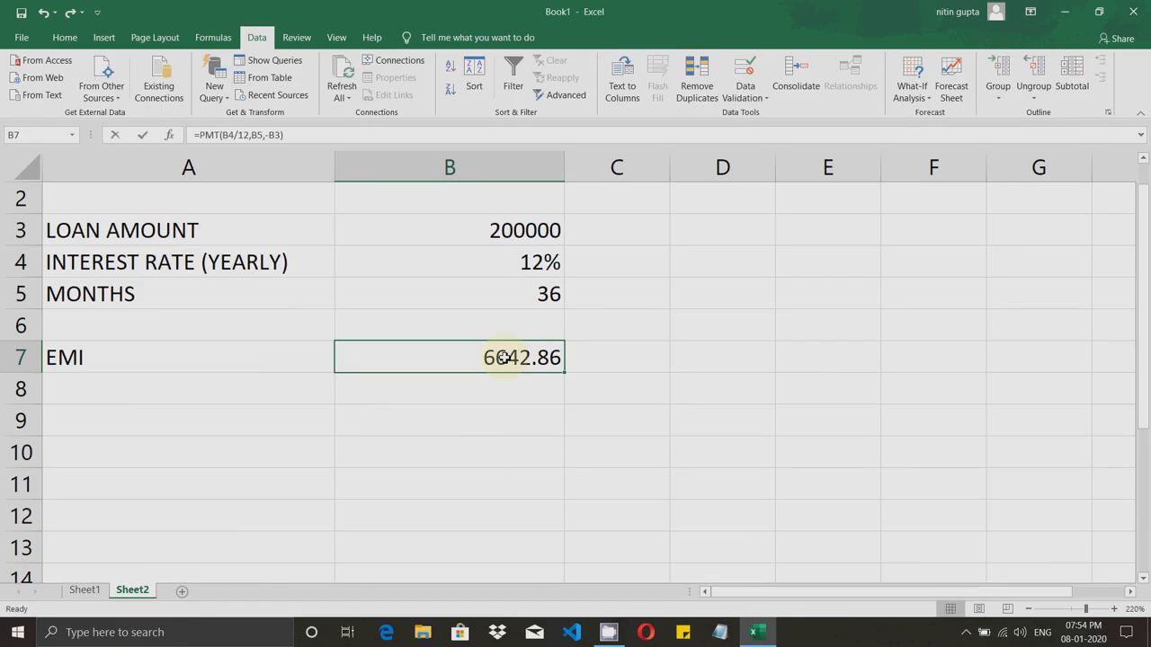
Step: Clear the existing EMI formula from cell B7
text(=)
key(Escape)
key(Delete)
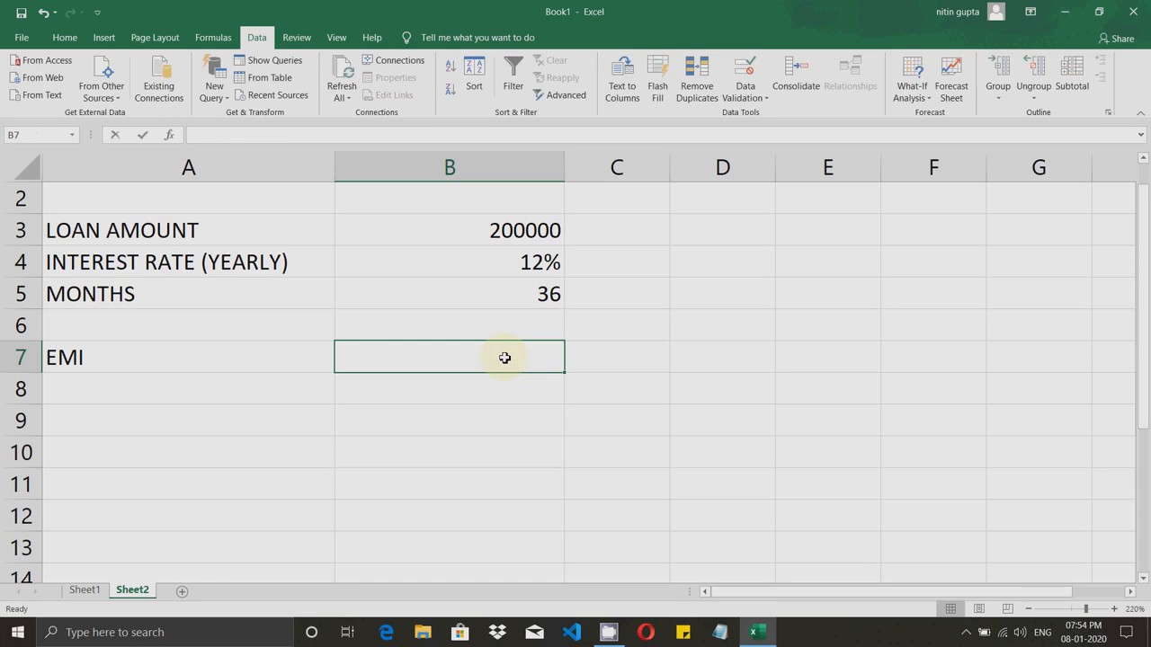
text(=pmt)
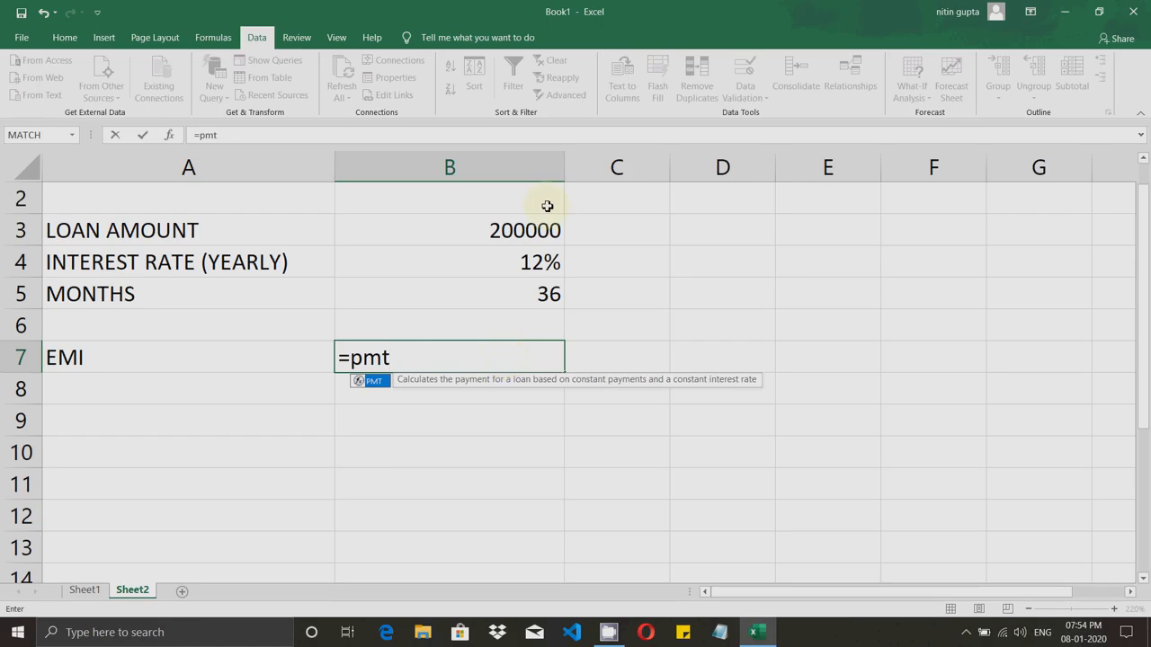
click(281, 38)
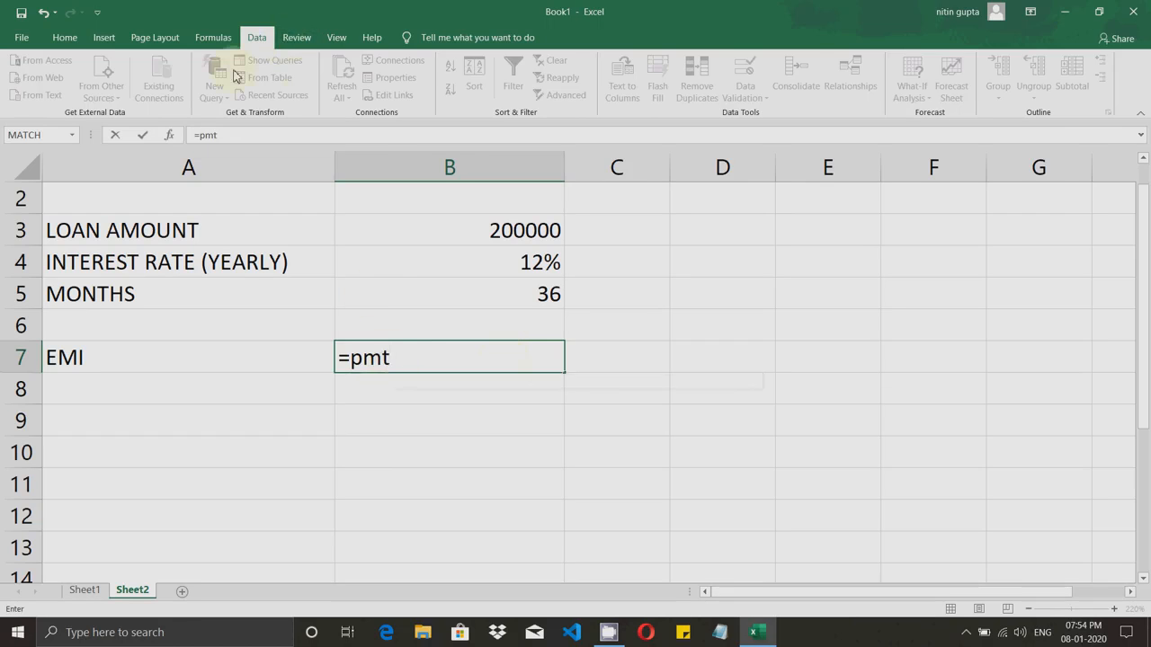
key(Escape)
Step: Find the PMT function among the financial functions and read its description, without inserting it
click(216, 38)
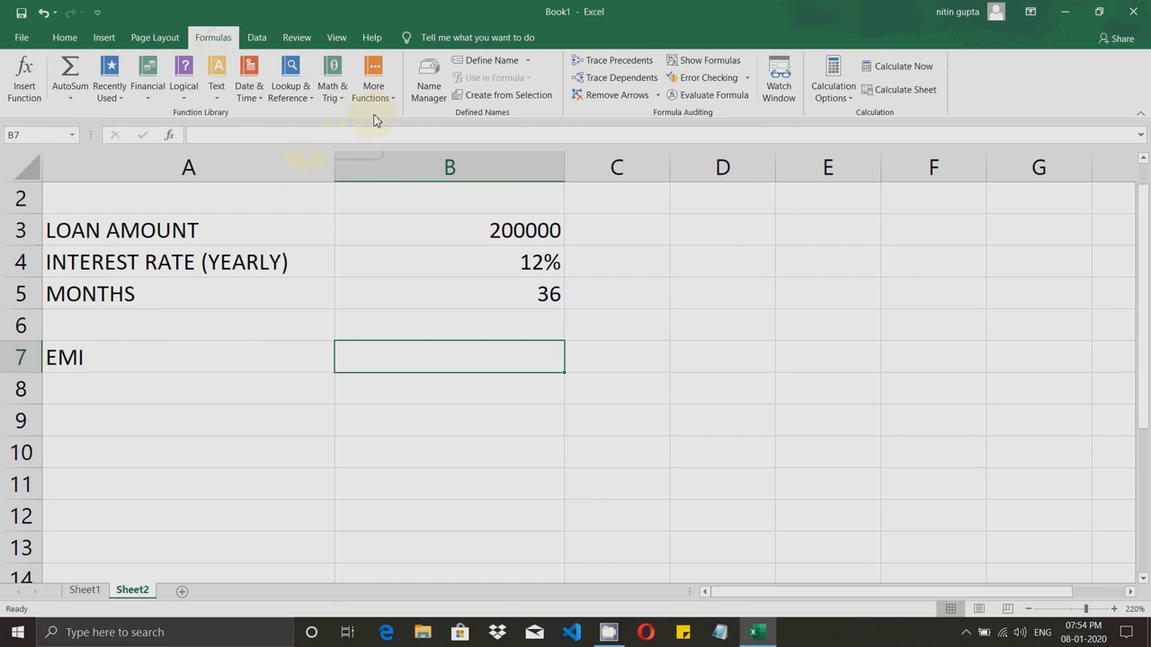
click(151, 104)
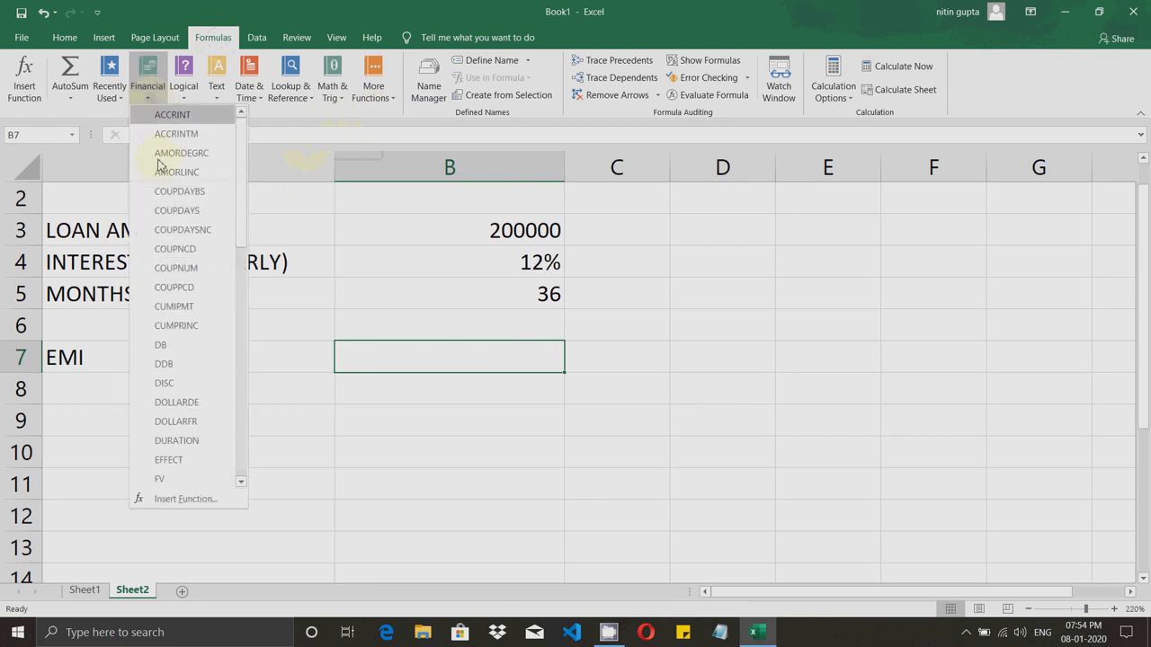
scroll(148, 310, down, 11)
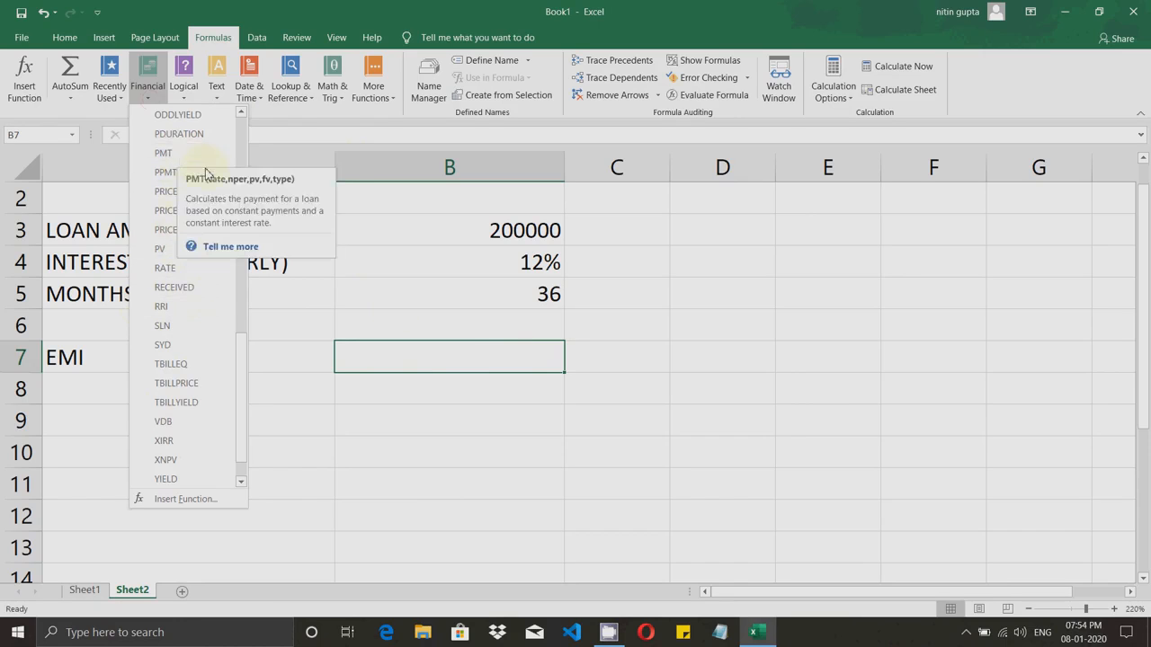
click(395, 361)
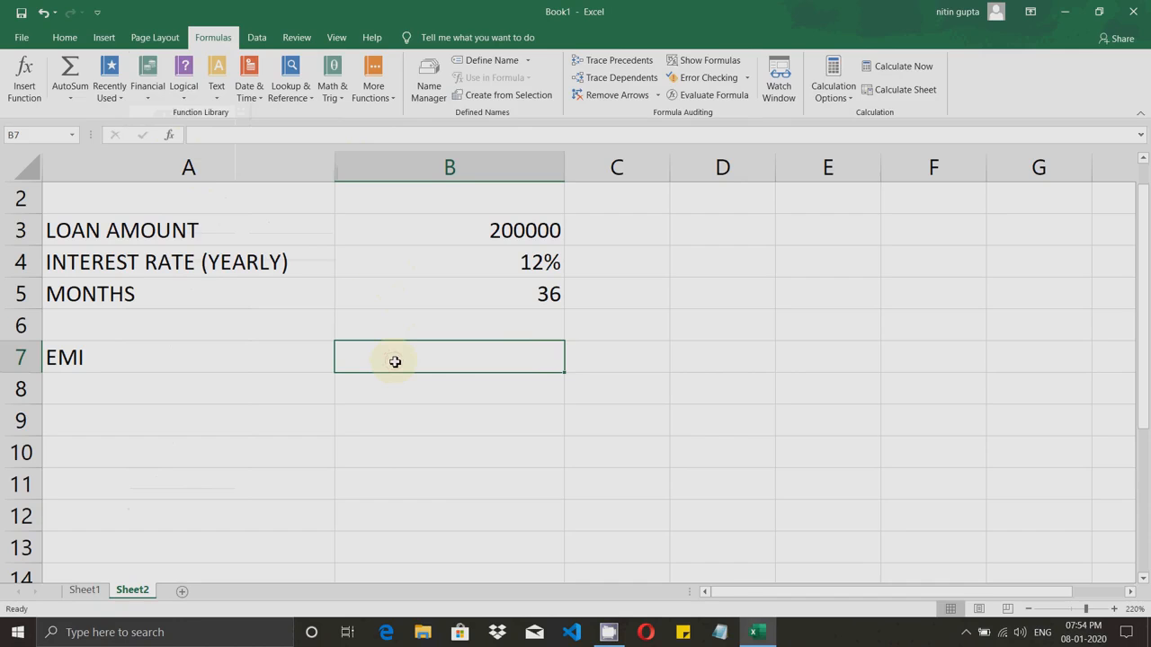
Step: Enter =PMT(B4/12,B5,-B3) in cell B7 to calculate the EMI, and select the cell to check its formula
text(=pmt)
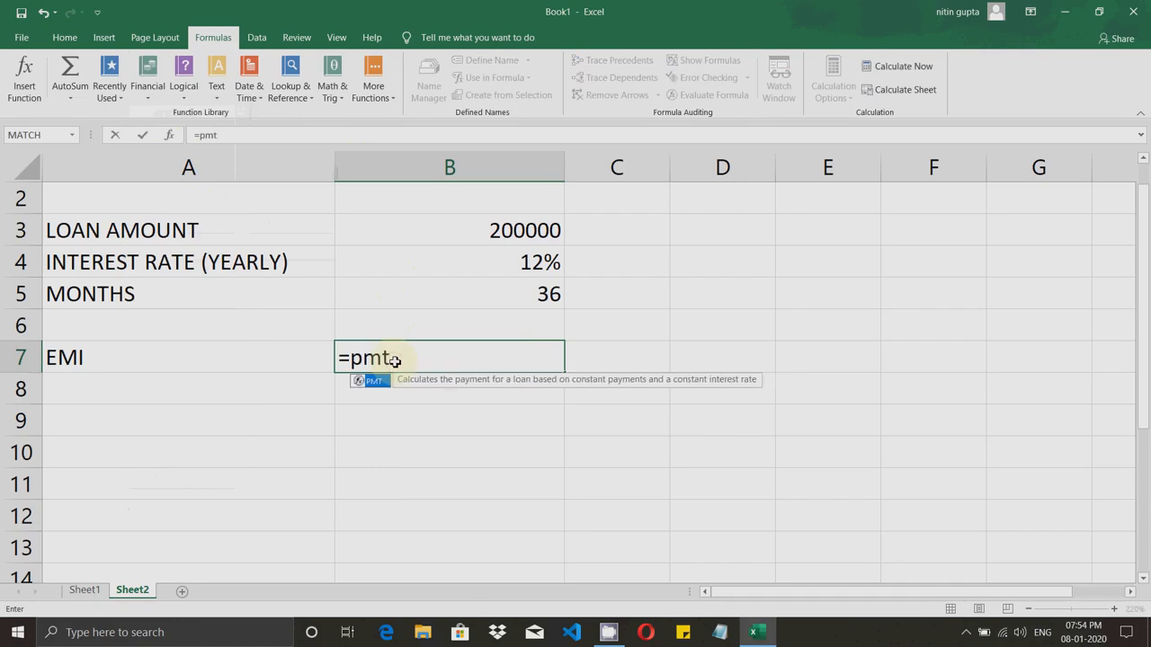
text(()
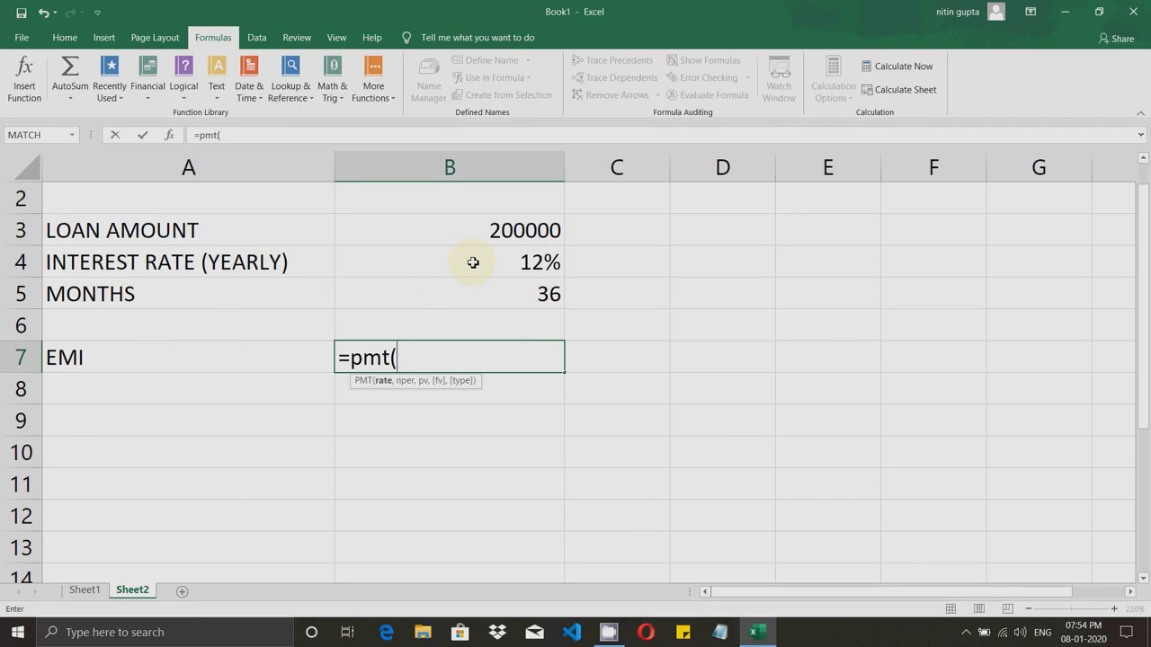
click(410, 261)
text(/12)
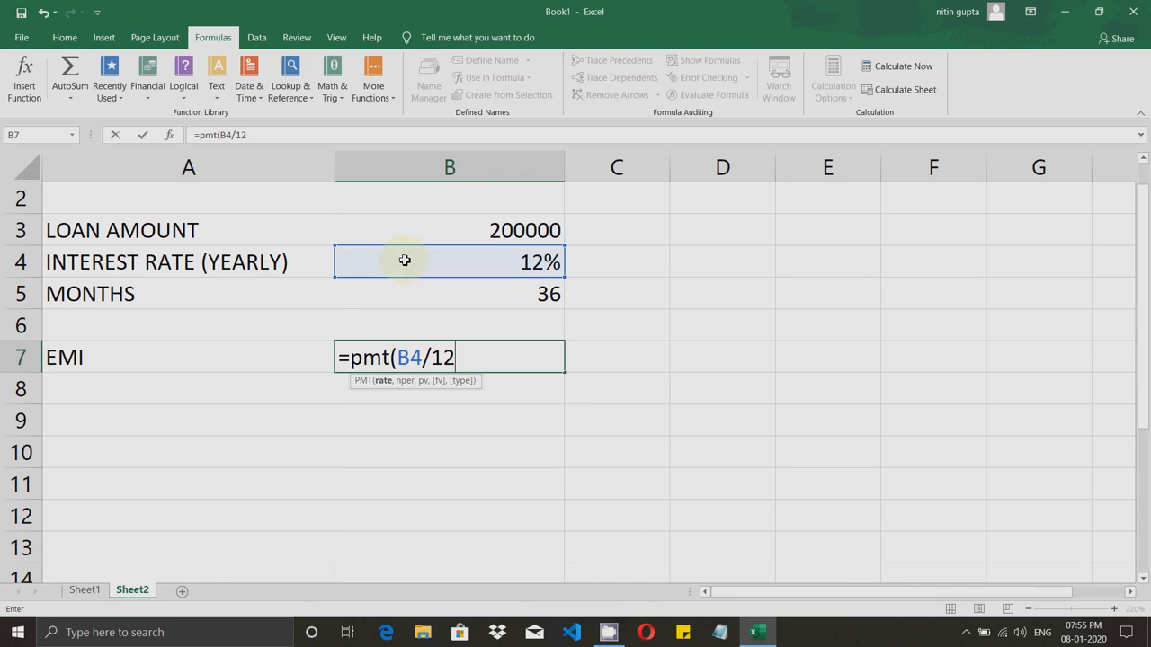
text(,)
click(509, 301)
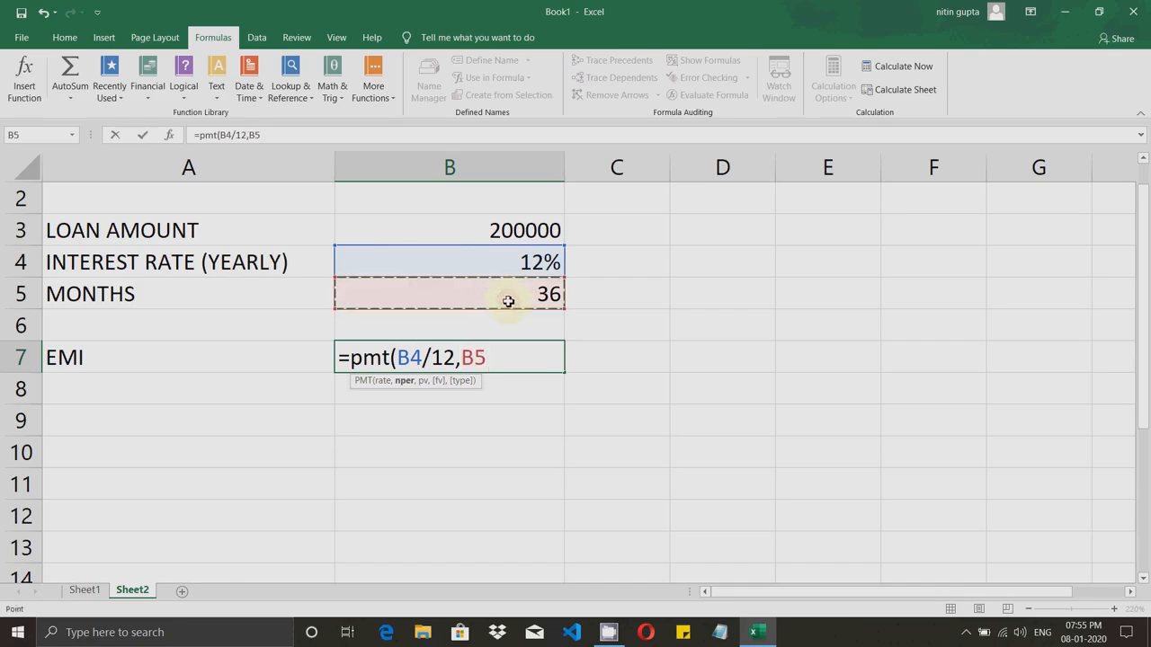
text(,)
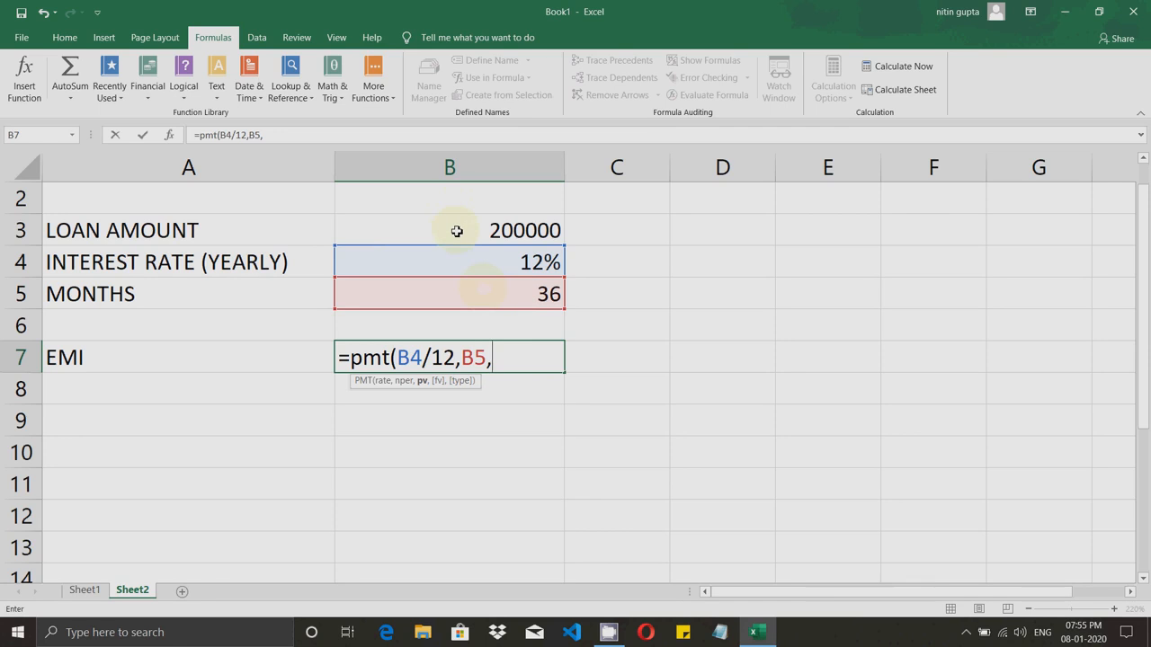
text(-)
click(457, 231)
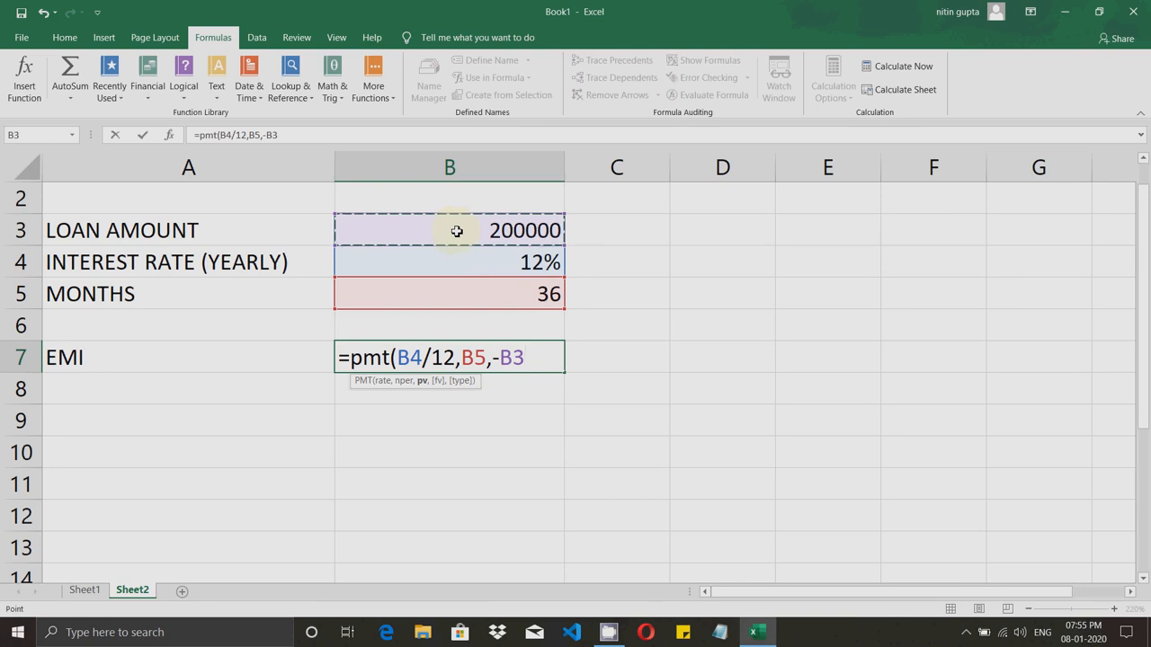
text())
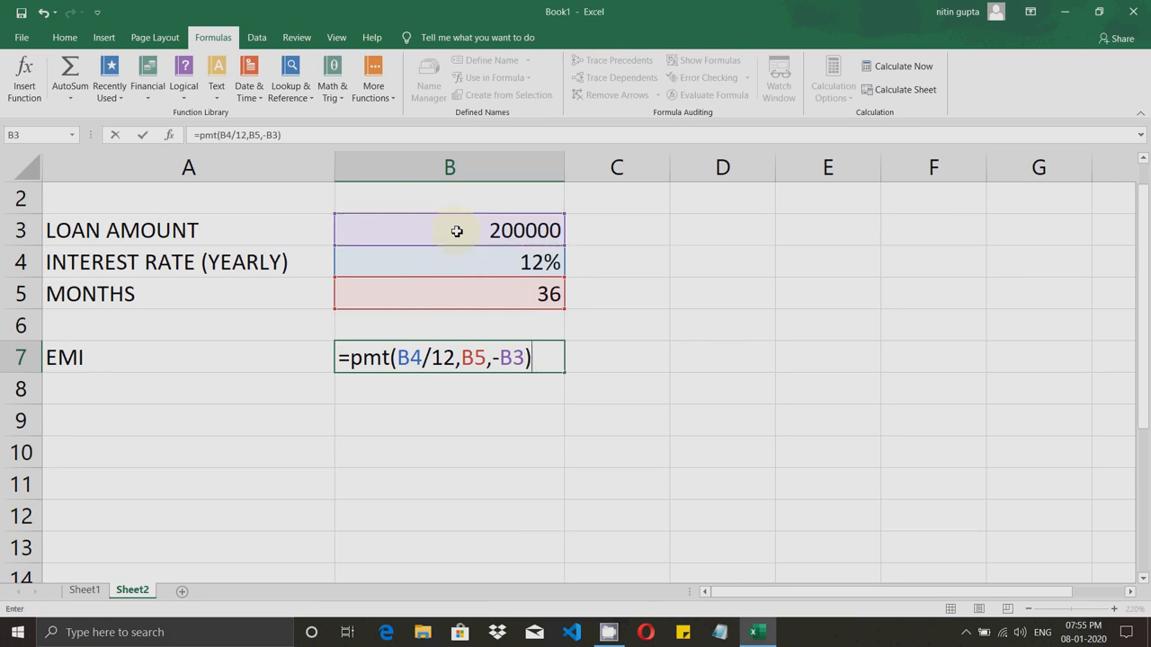
key(Return)
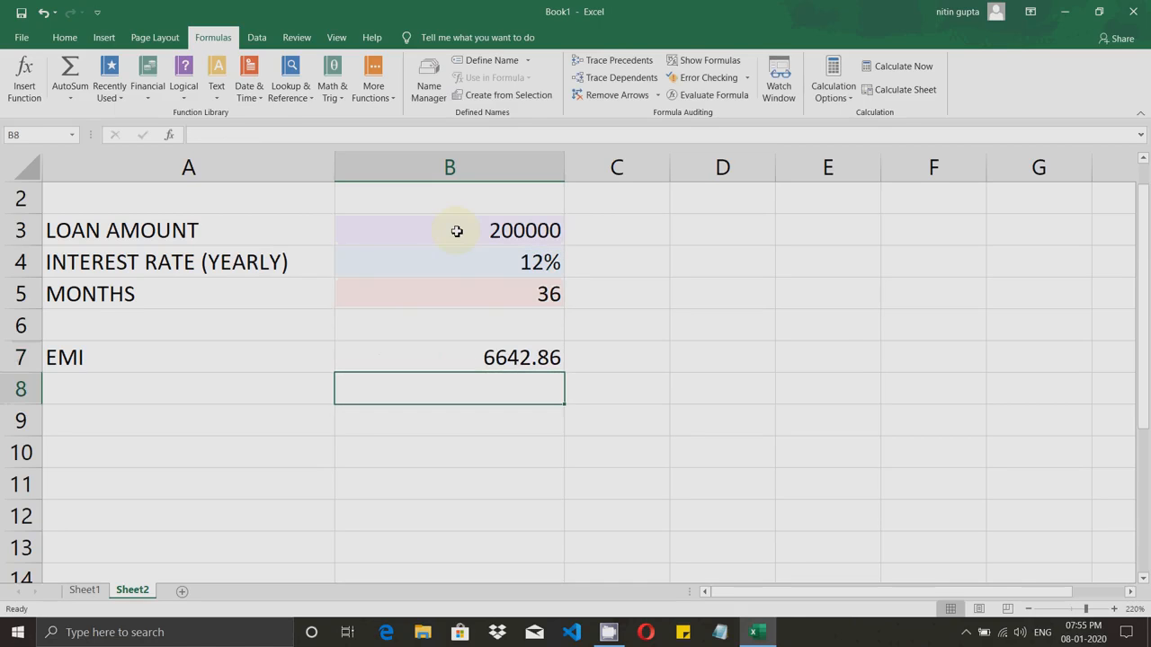
click(487, 359)
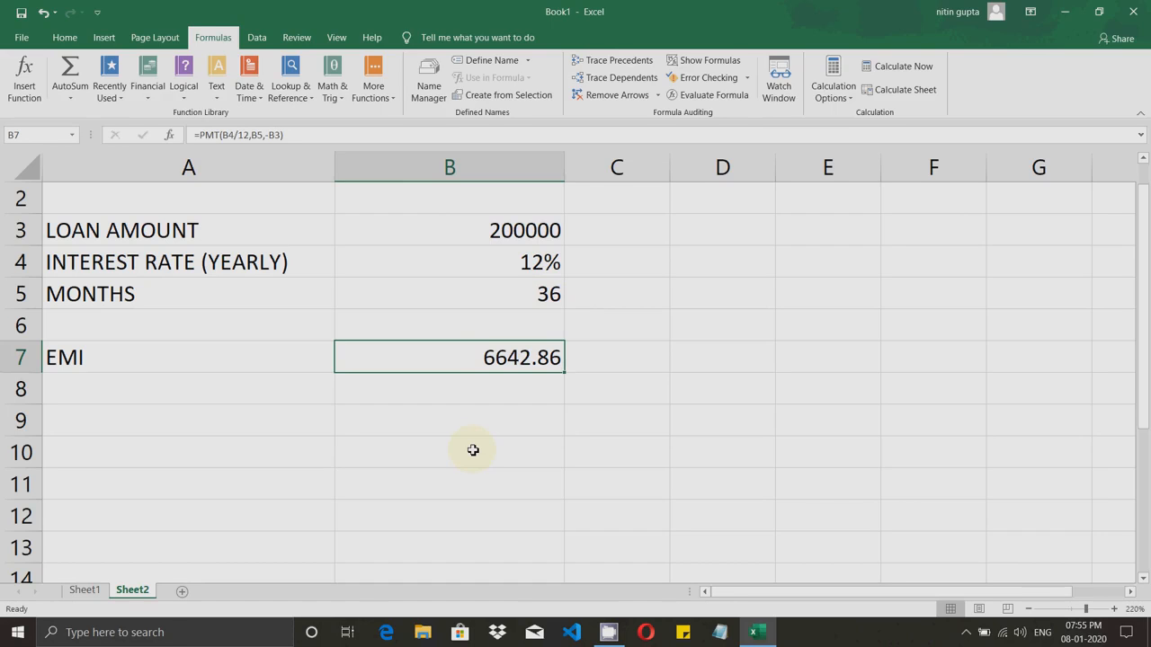
Step: Recheck the loan amount and EMI cells, and set the yearly interest rate in B4 to 10%
click(491, 231)
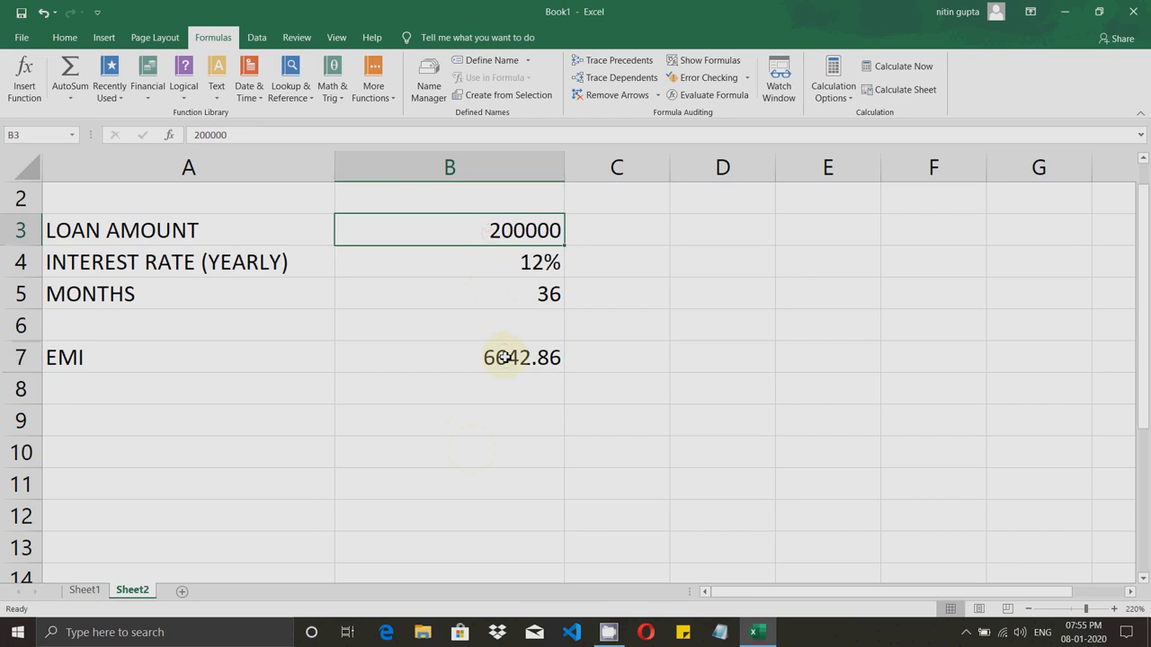
click(504, 358)
click(491, 230)
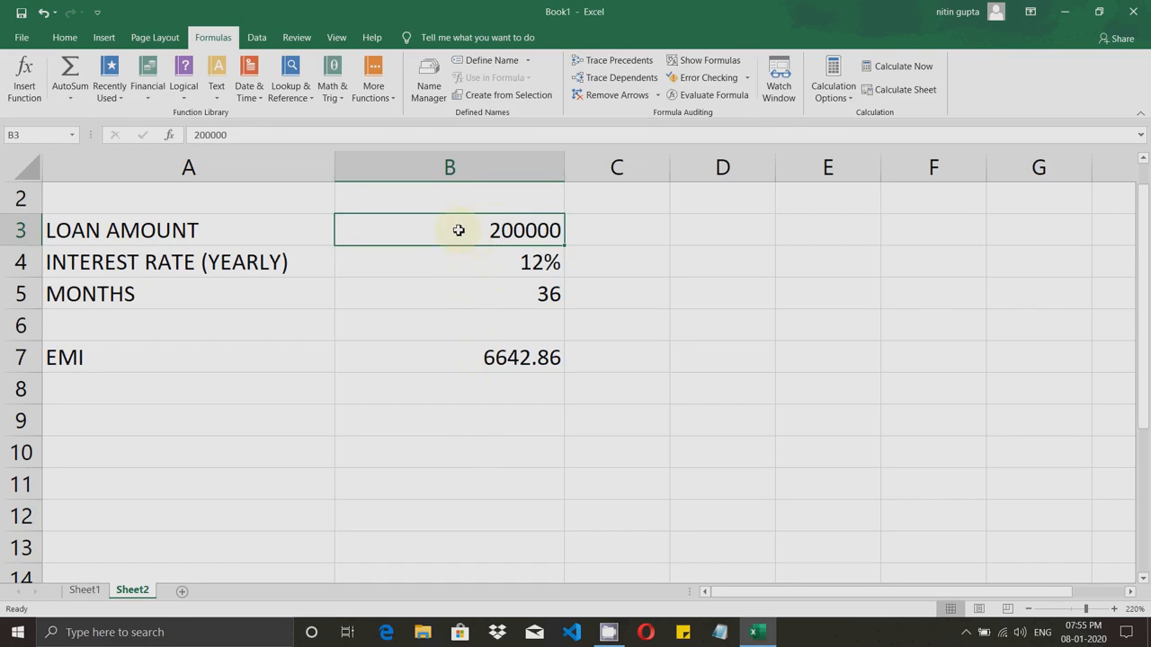
click(457, 263)
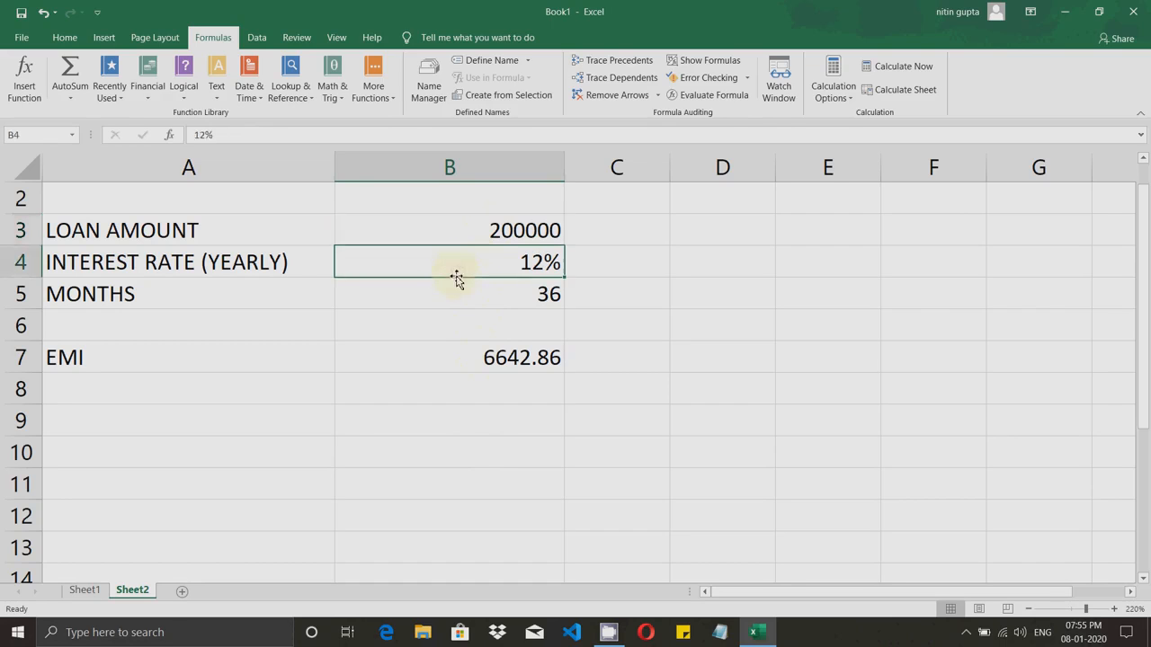
text(10)
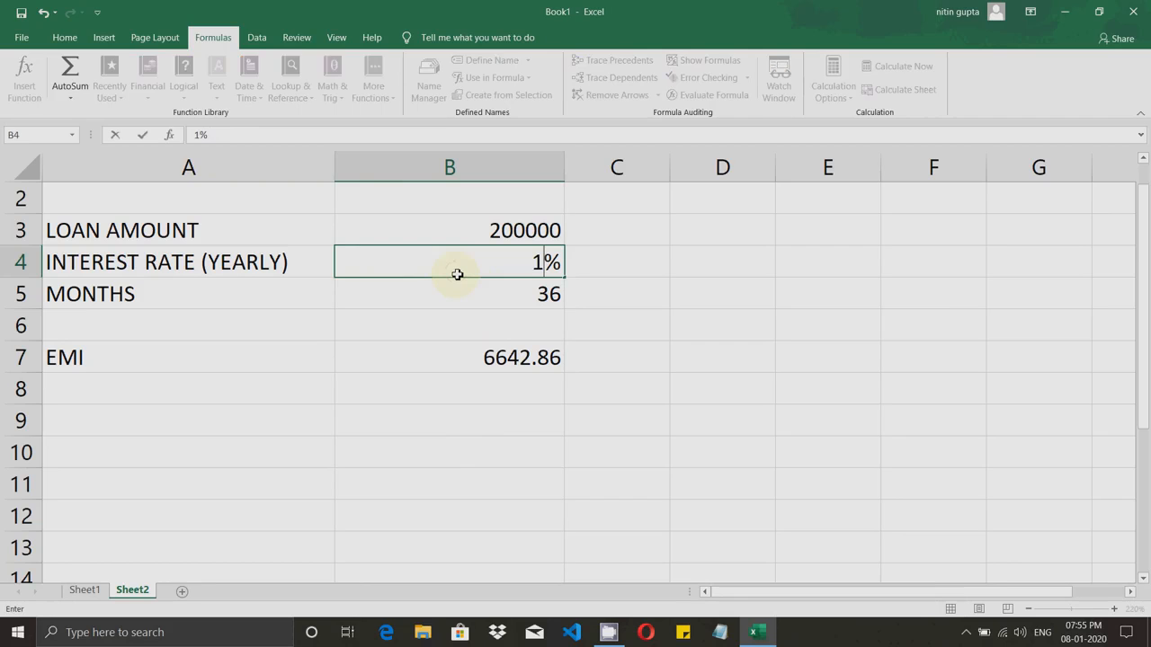
click(462, 311)
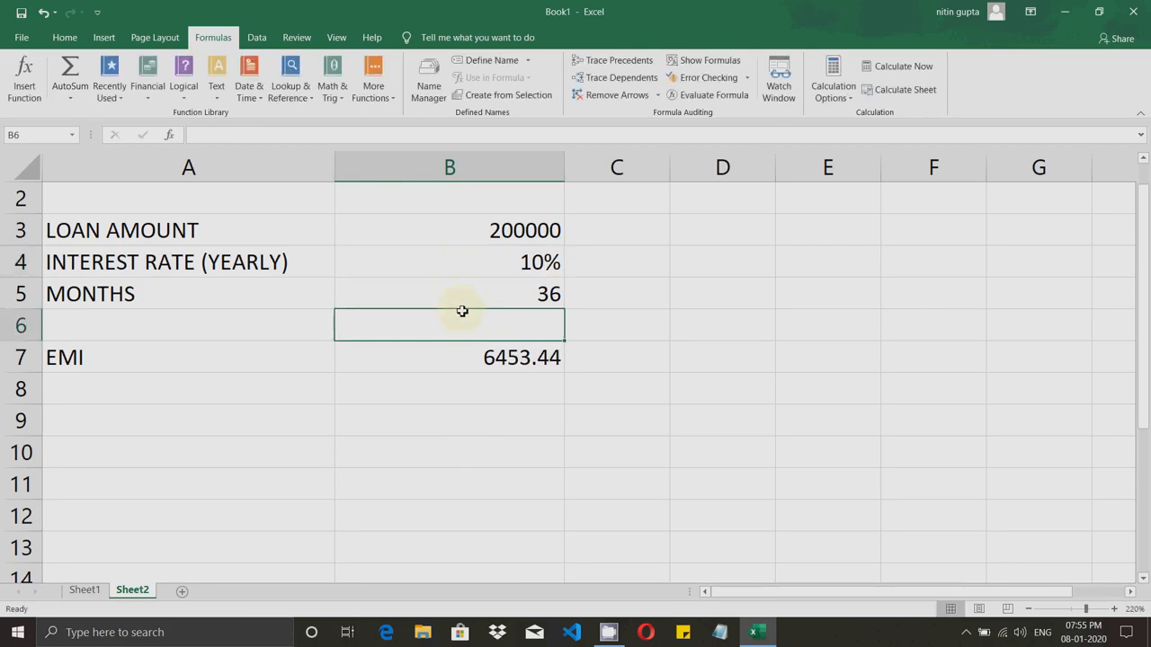
Step: Set the loan duration in cell B5 to 24 months
click(485, 297)
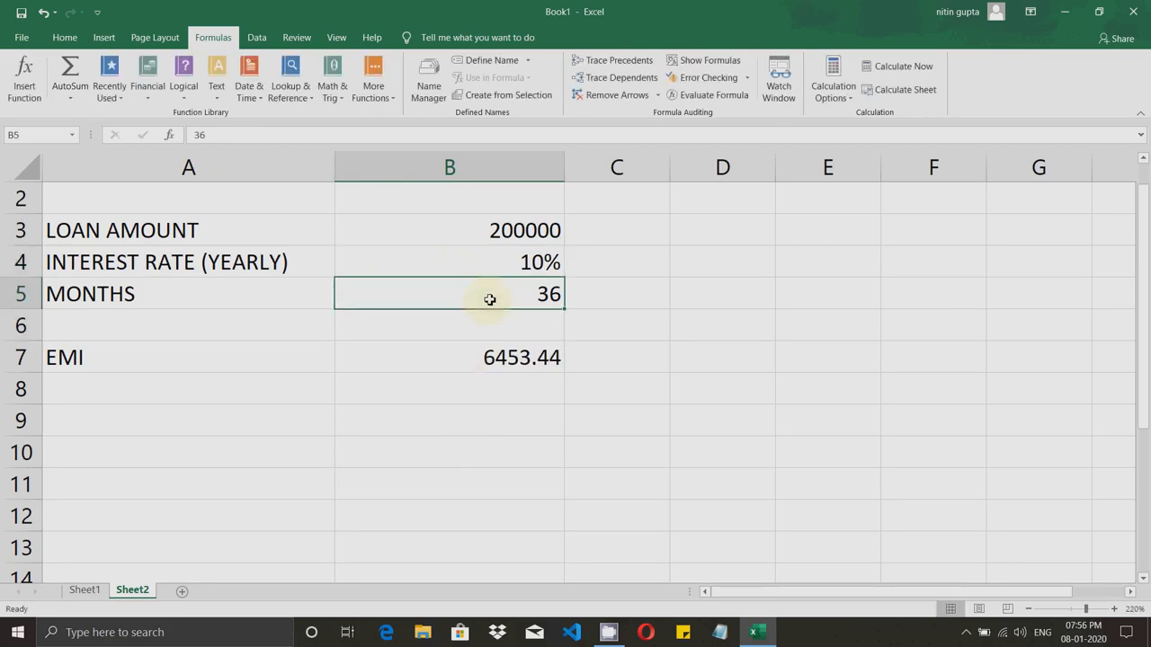
text(24)
click(476, 335)
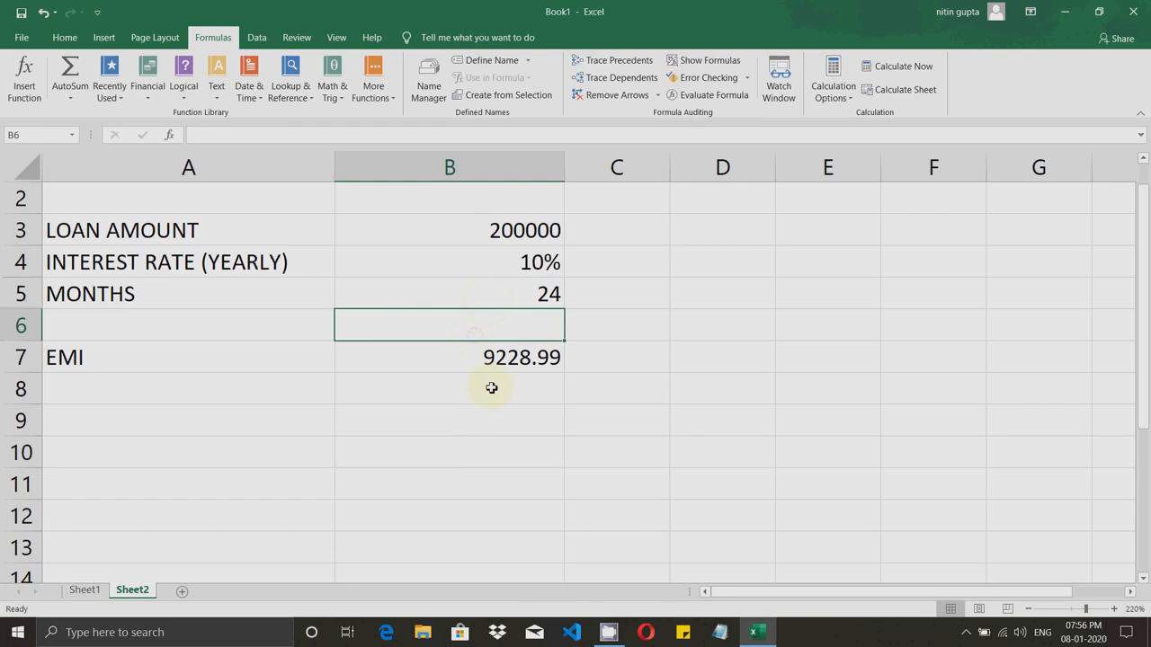
Step: Set the loan amount in cell B3 to 100000
click(494, 231)
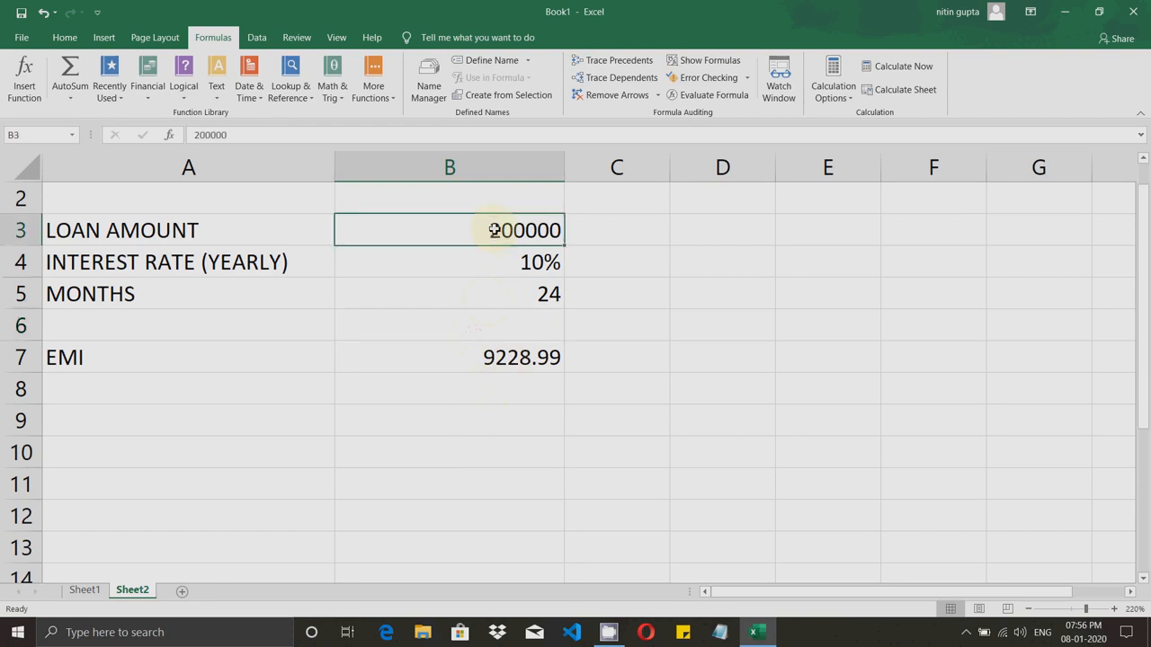
text(100)
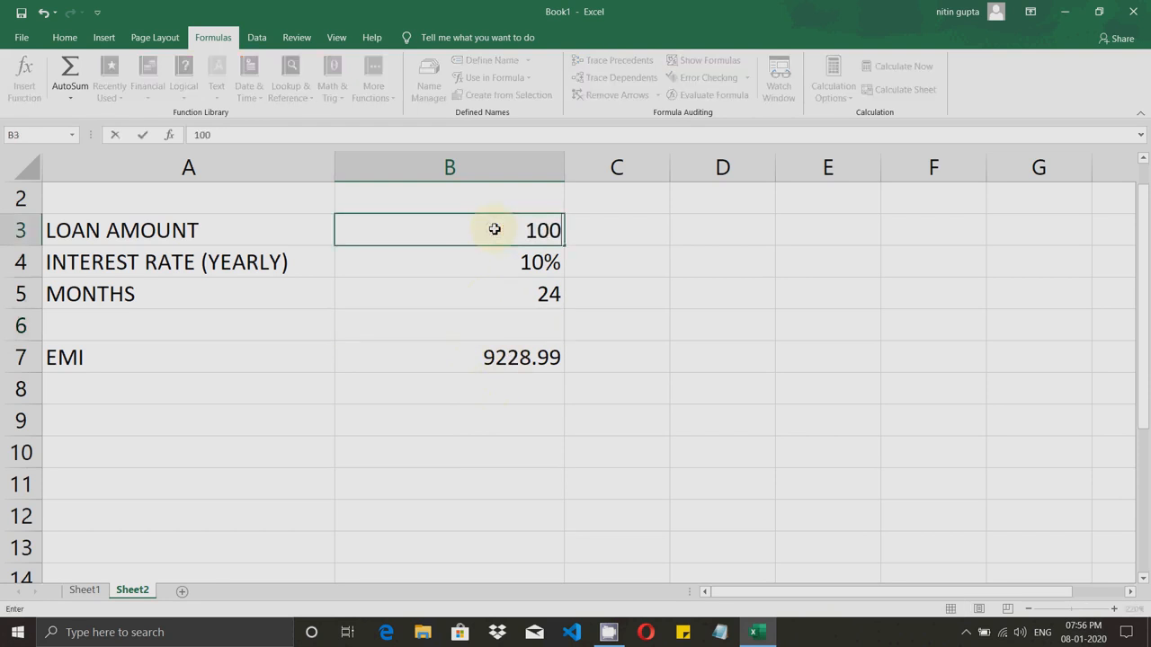
text(000)
click(481, 282)
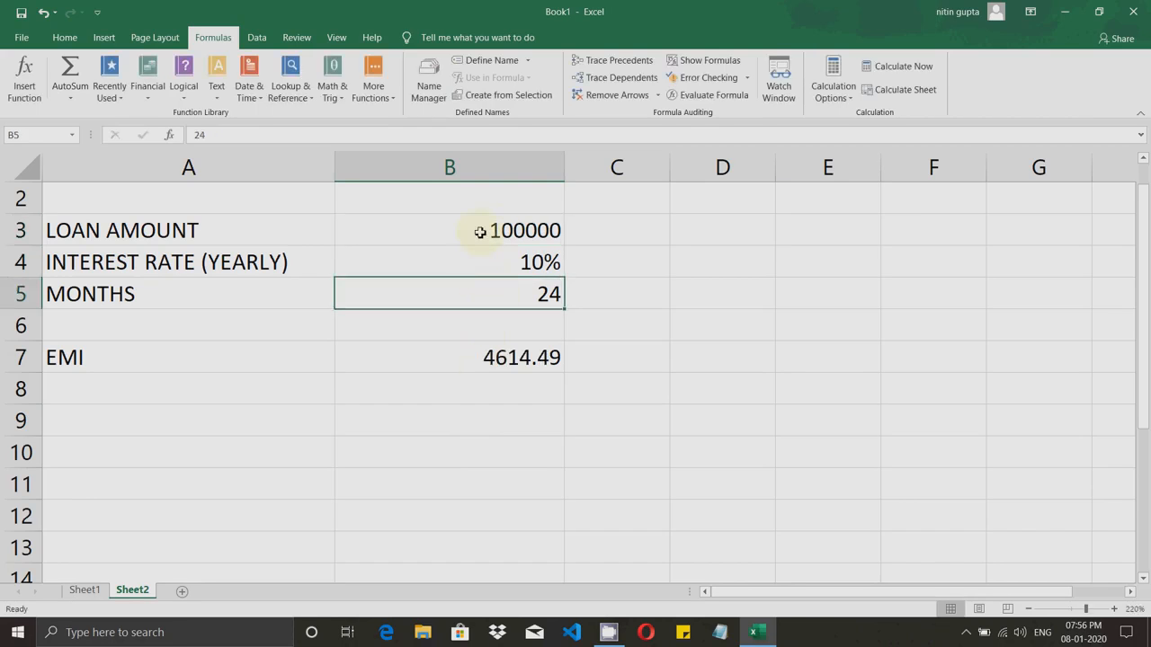
Step: Examine the loan input cells B3 to B5 and the PMT formula in B7 with its cell references, leaving the formula unedited
drag(477, 228, 480, 299)
click(475, 359)
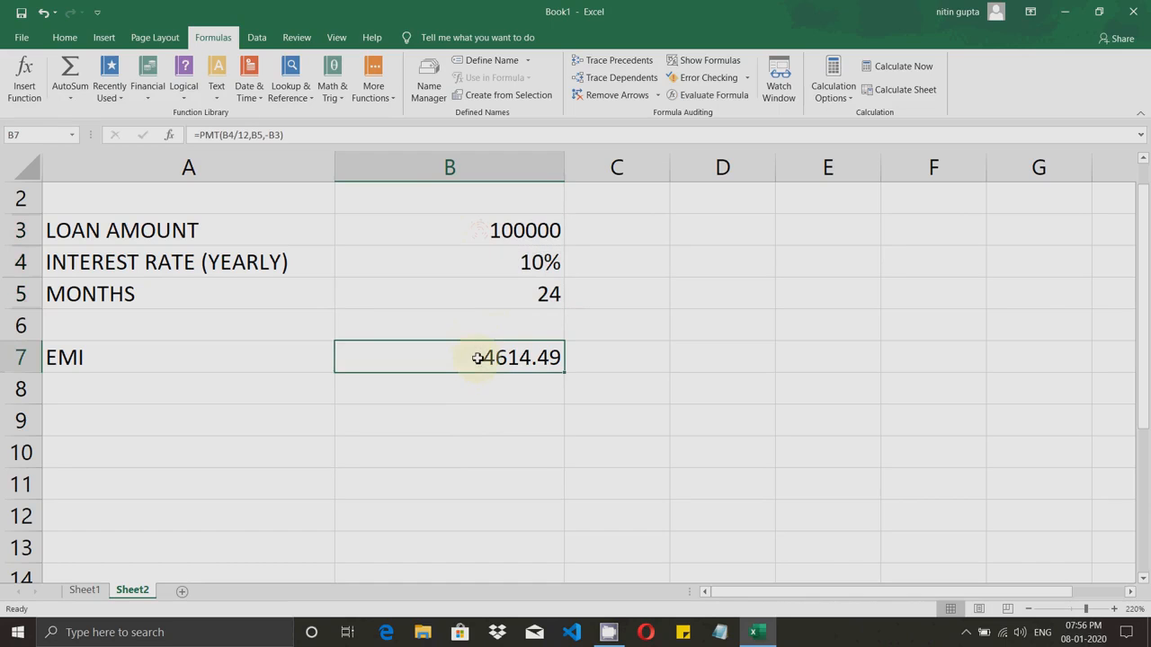
drag(433, 230, 449, 301)
click(455, 367)
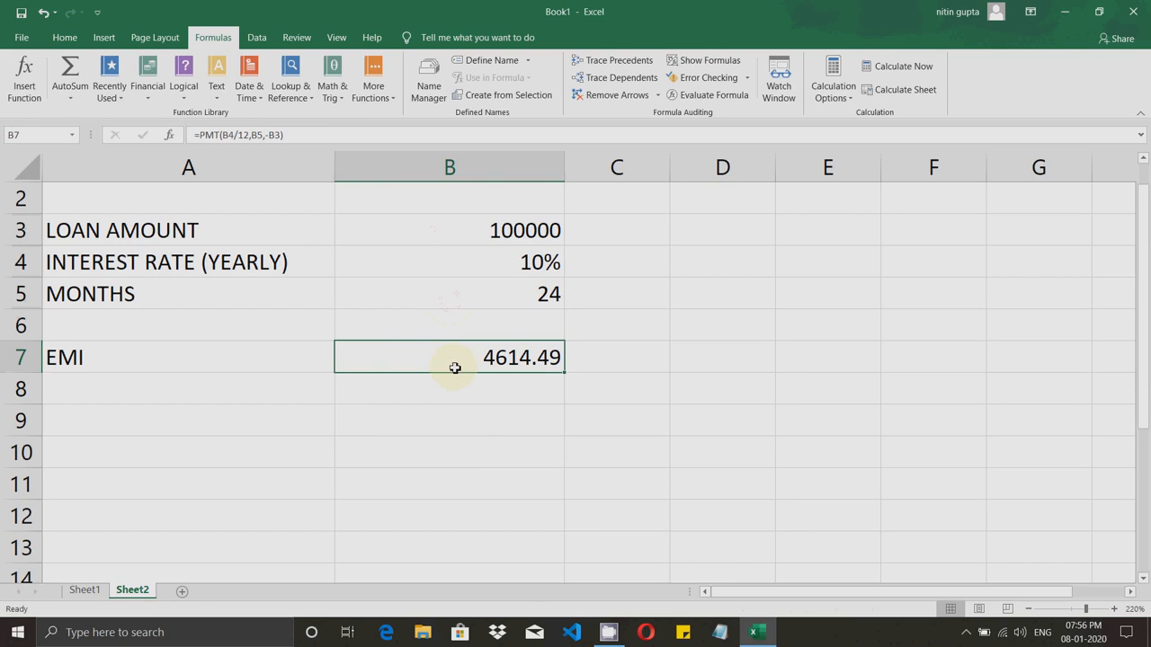
click(444, 427)
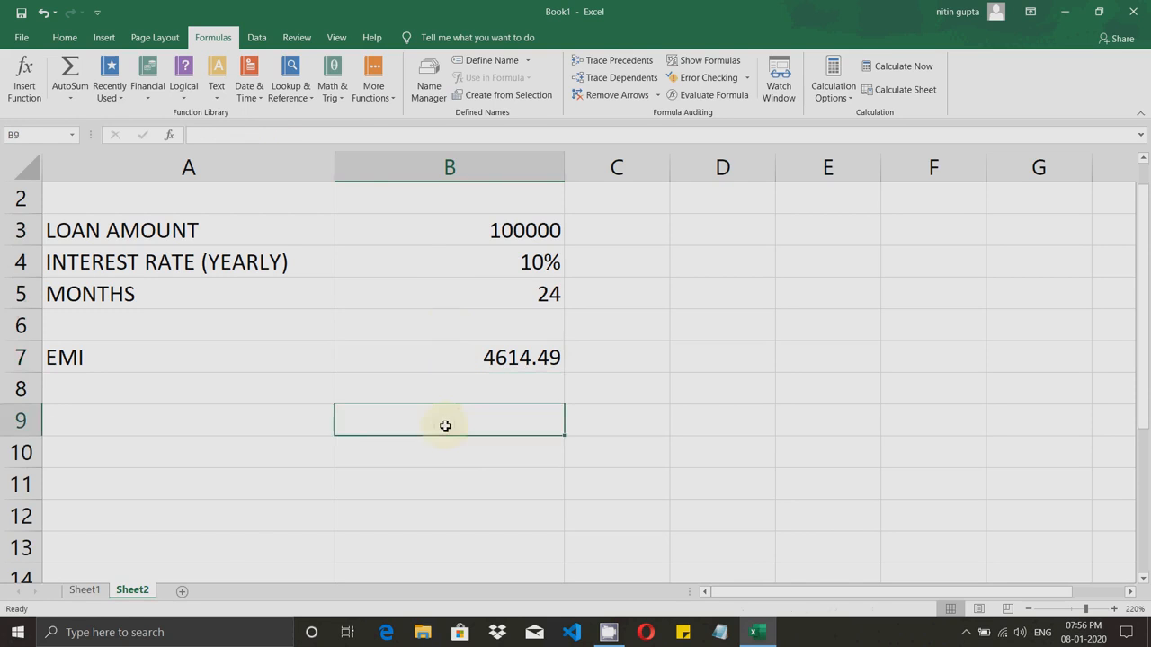
click(456, 366)
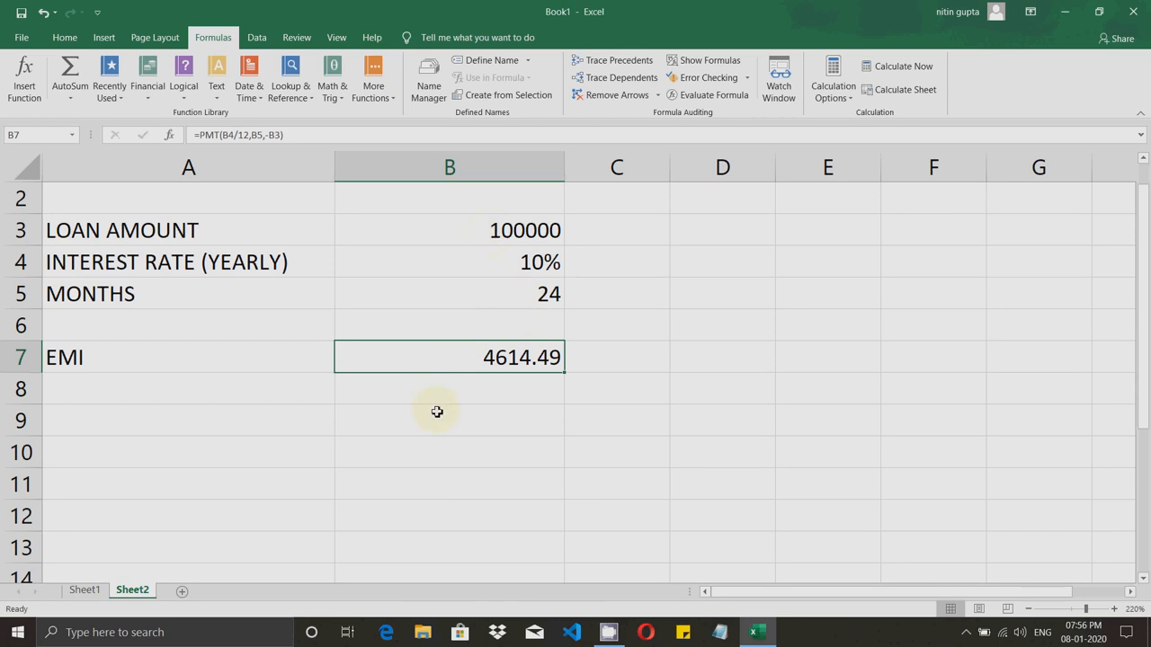
key(Return)
double_click(480, 358)
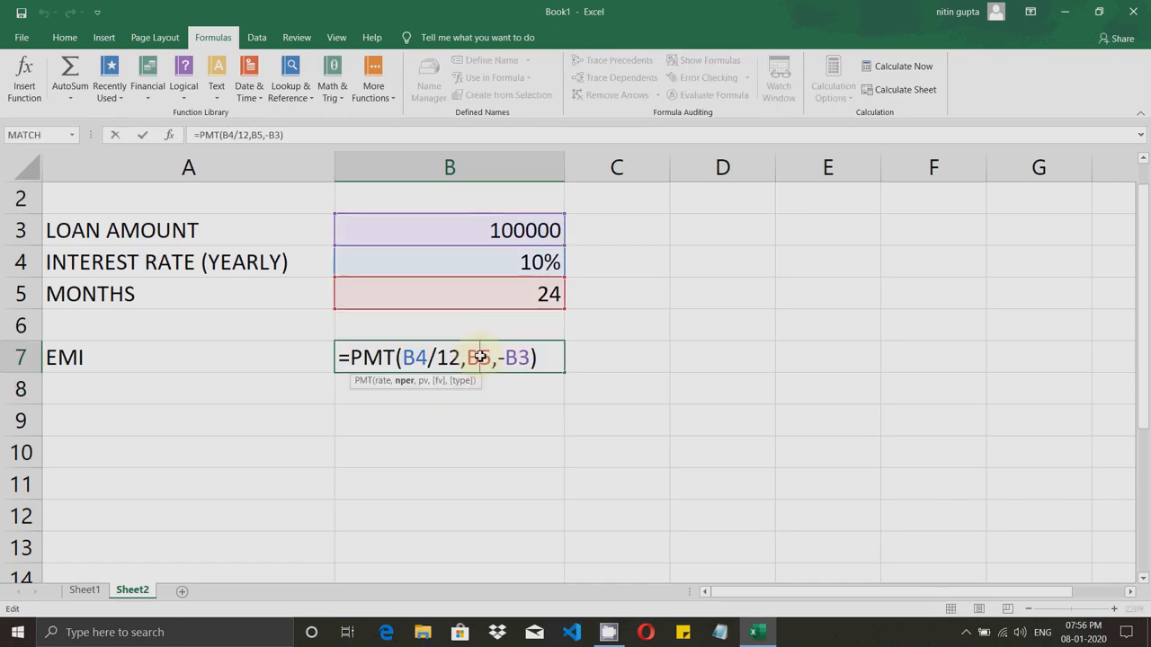
key(Escape)
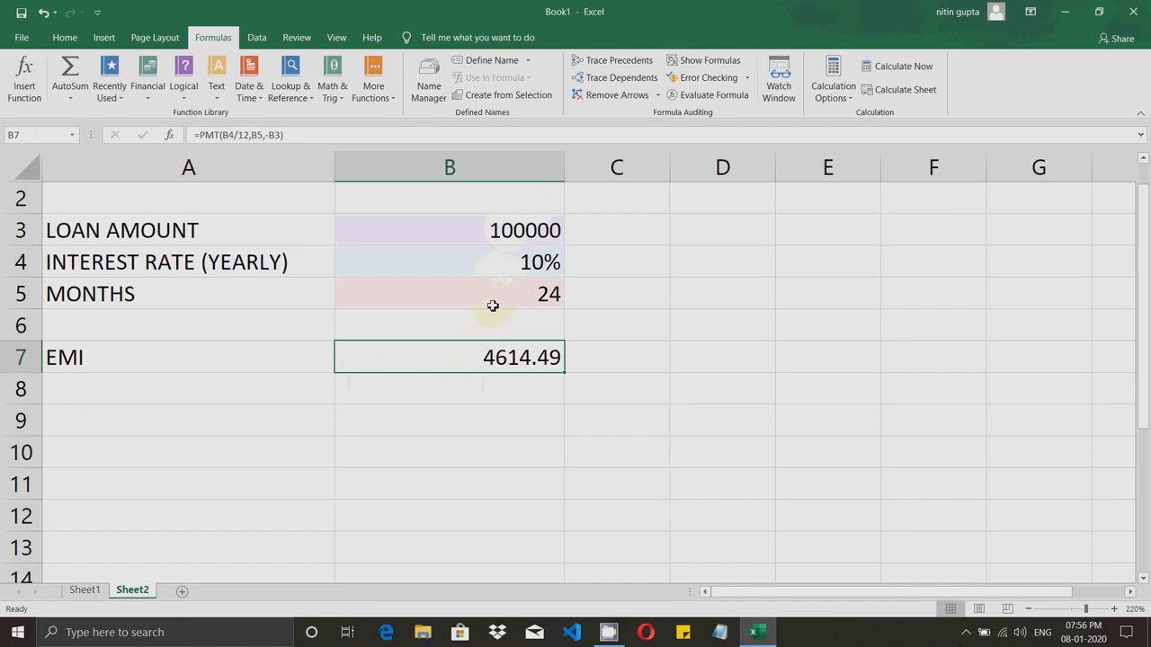
Step: Start a Goal Seek what-if analysis and specify the EMI cell B7 as the cell to set
click(257, 38)
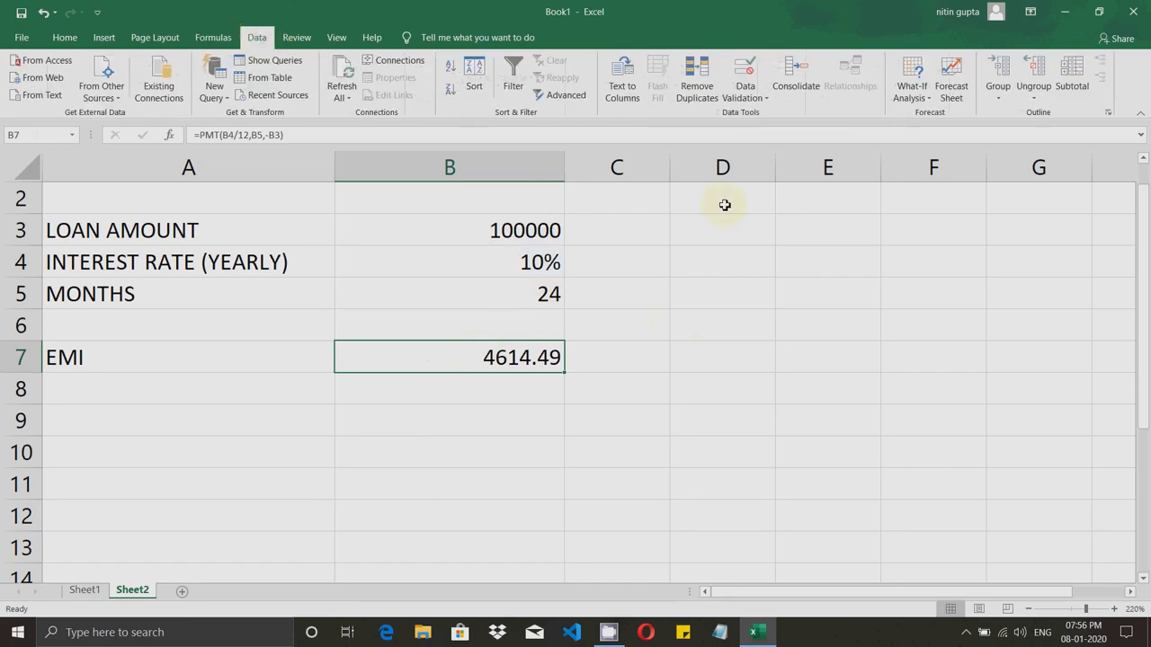
click(921, 102)
click(935, 135)
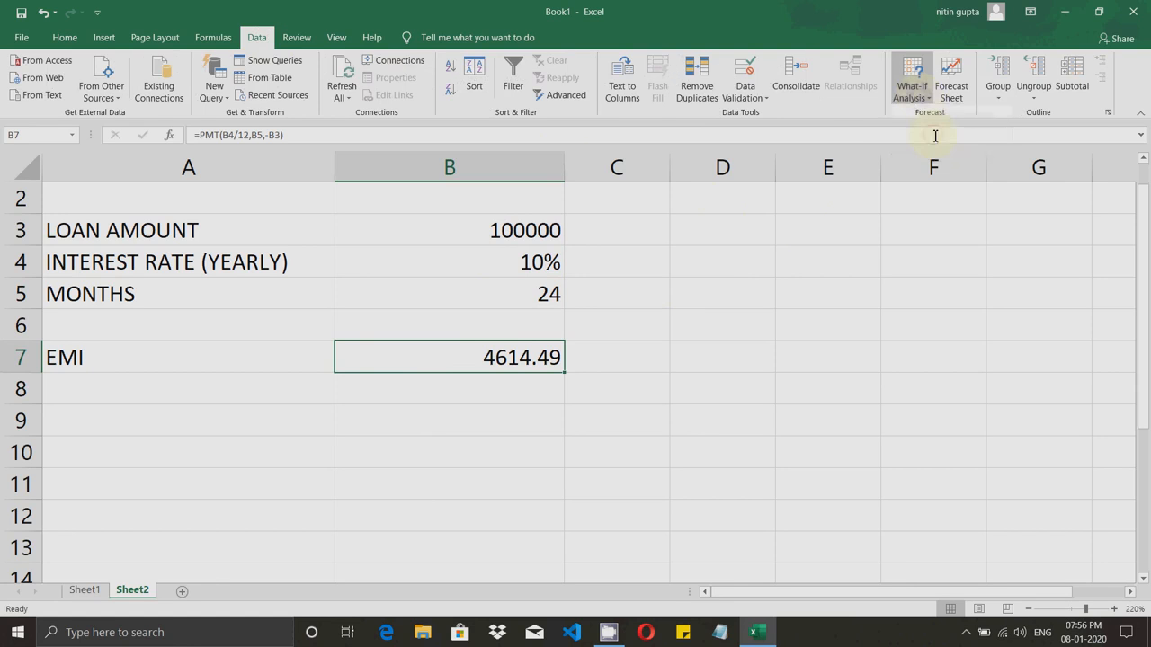
click(733, 193)
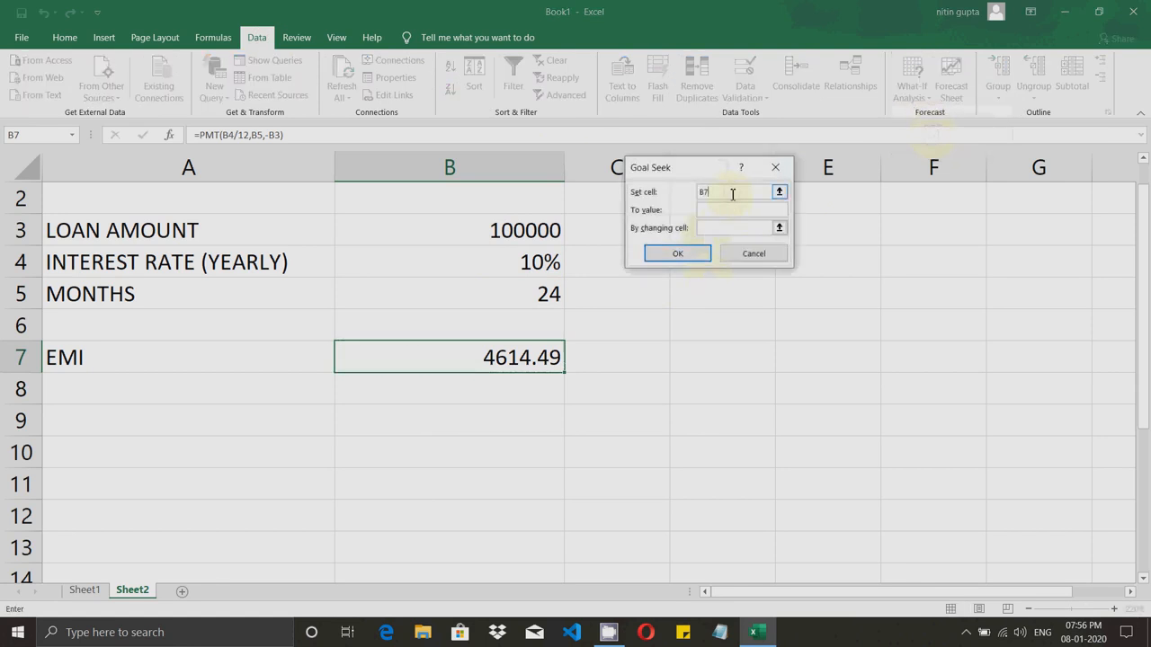
click(649, 192)
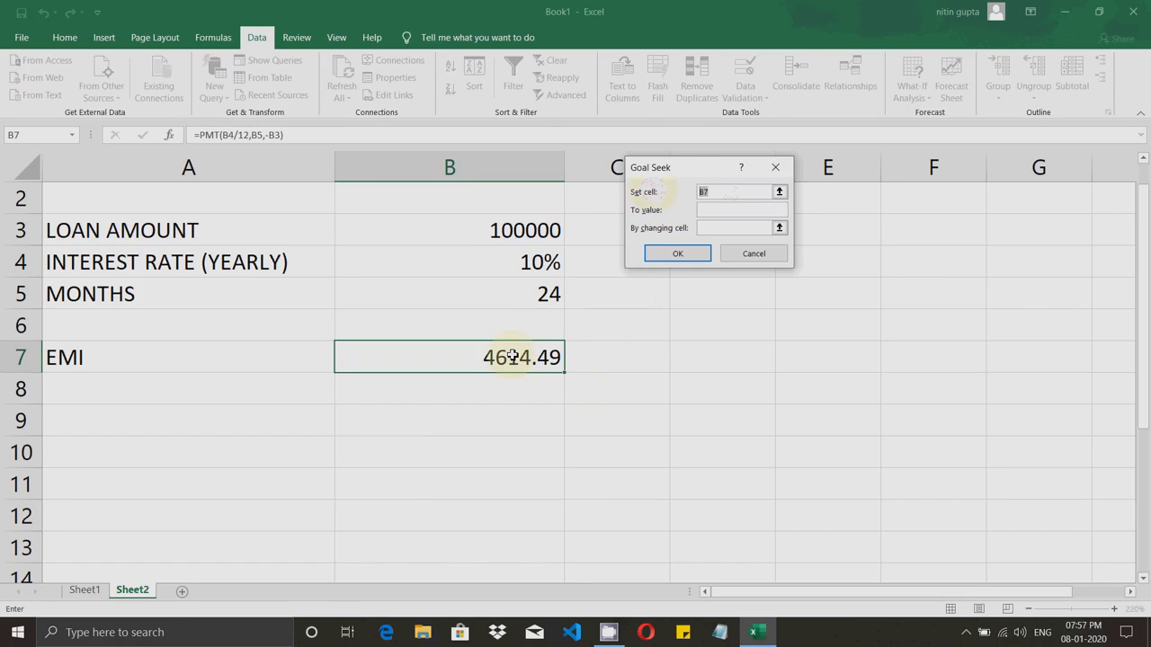
key(BackSpace)
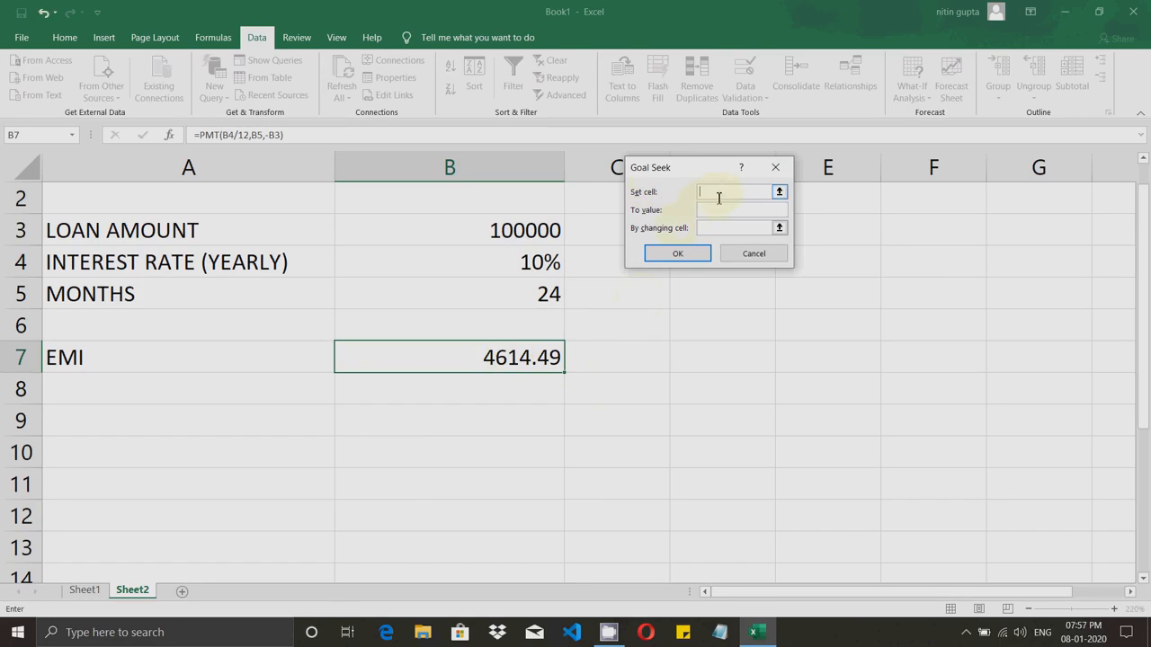
text(b7)
Step: Run Goal Seek with a target value of 10000 by changing loan amount cell B3, and move the status dialog over the sheet
click(729, 213)
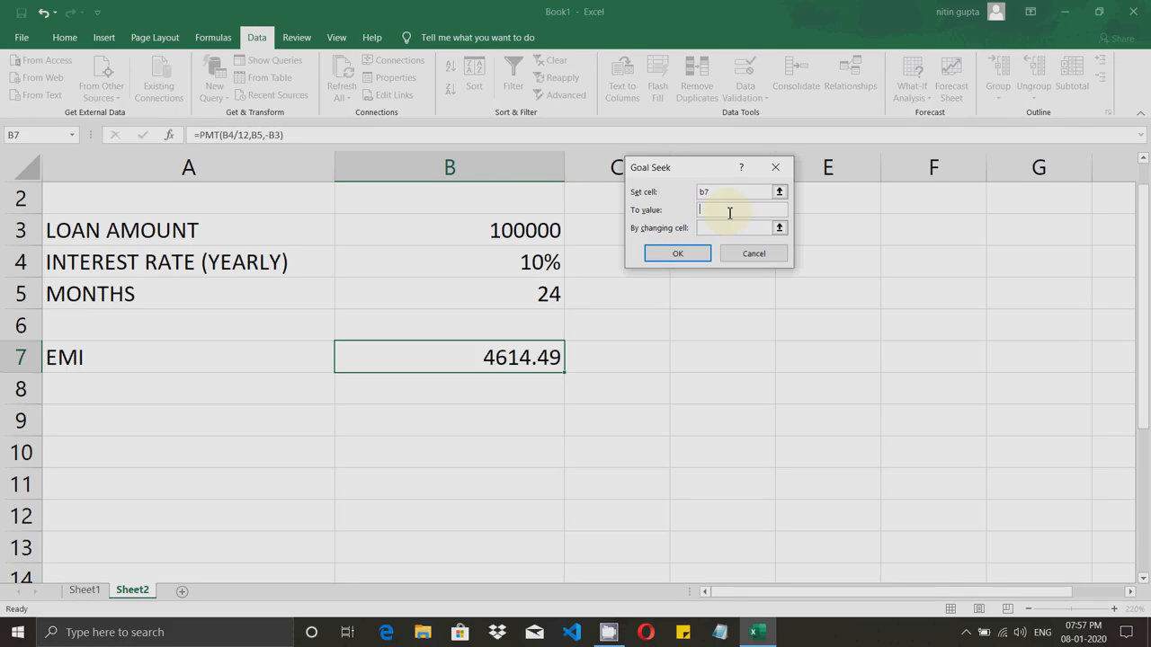
text(10000)
click(714, 229)
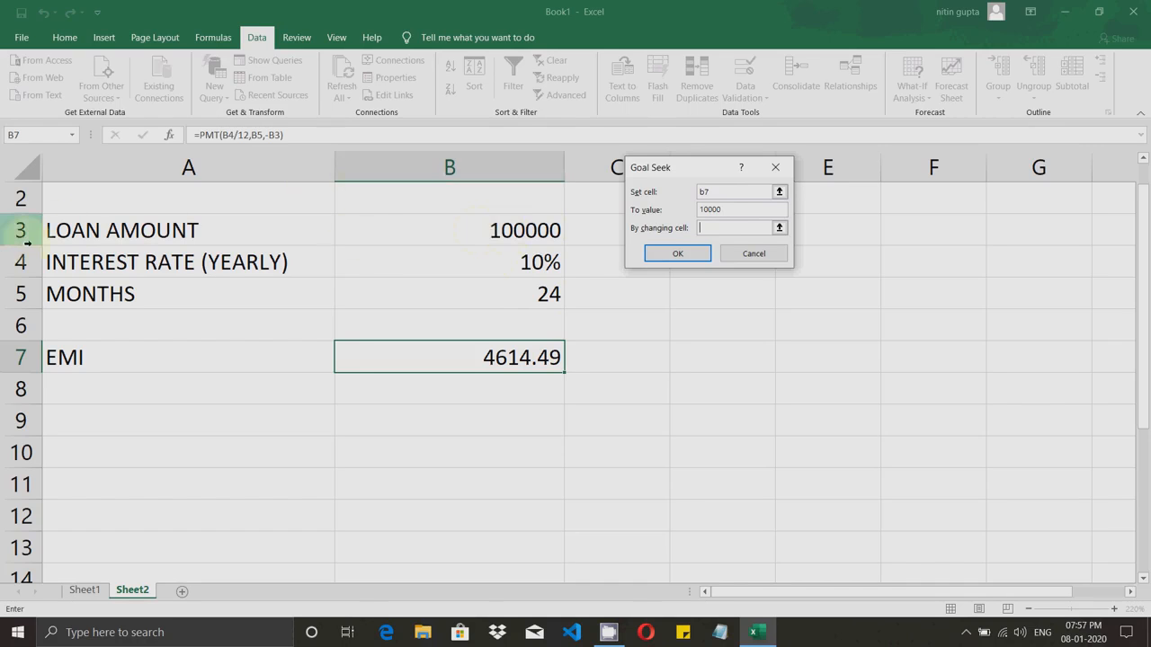
click(473, 229)
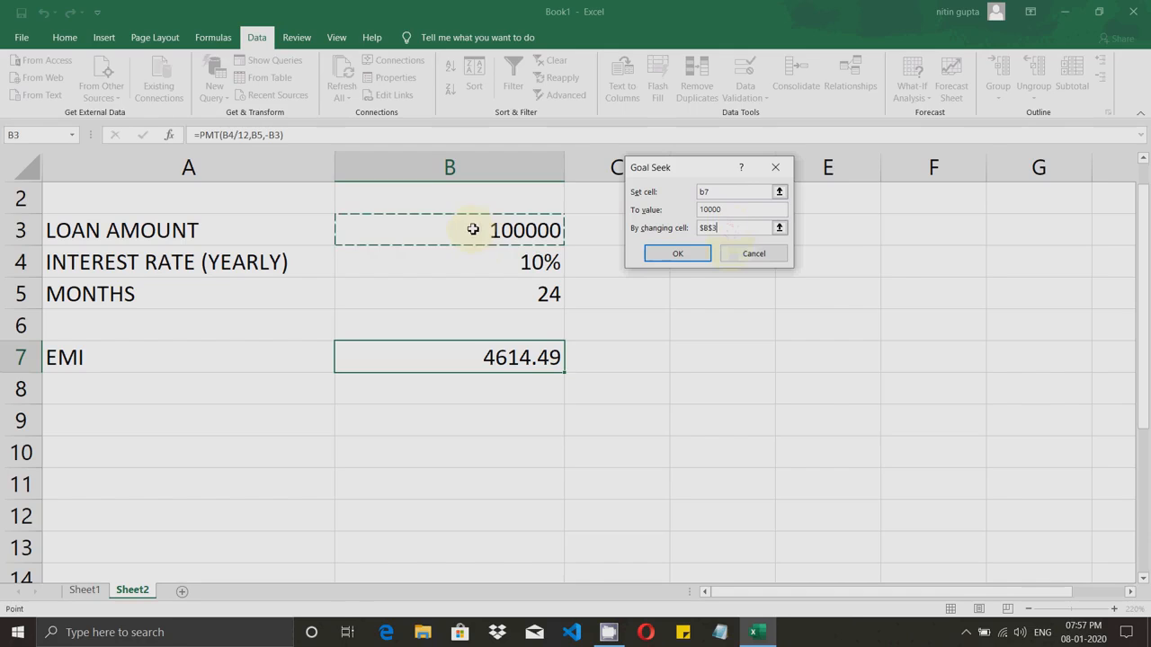
click(675, 255)
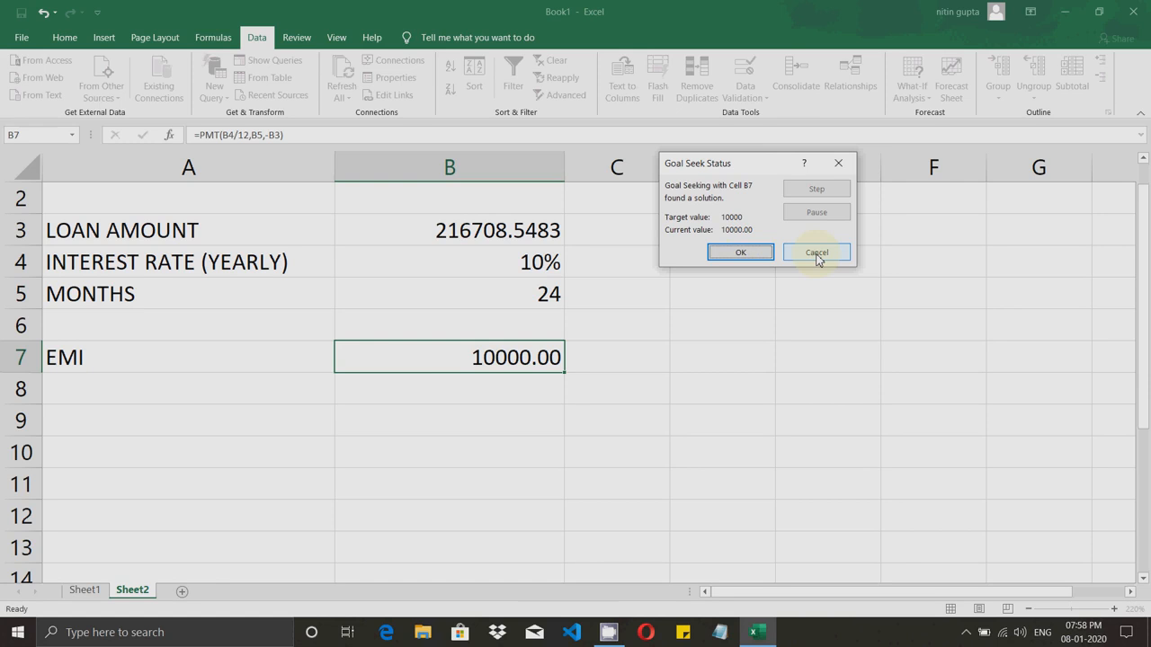
drag(743, 165, 423, 333)
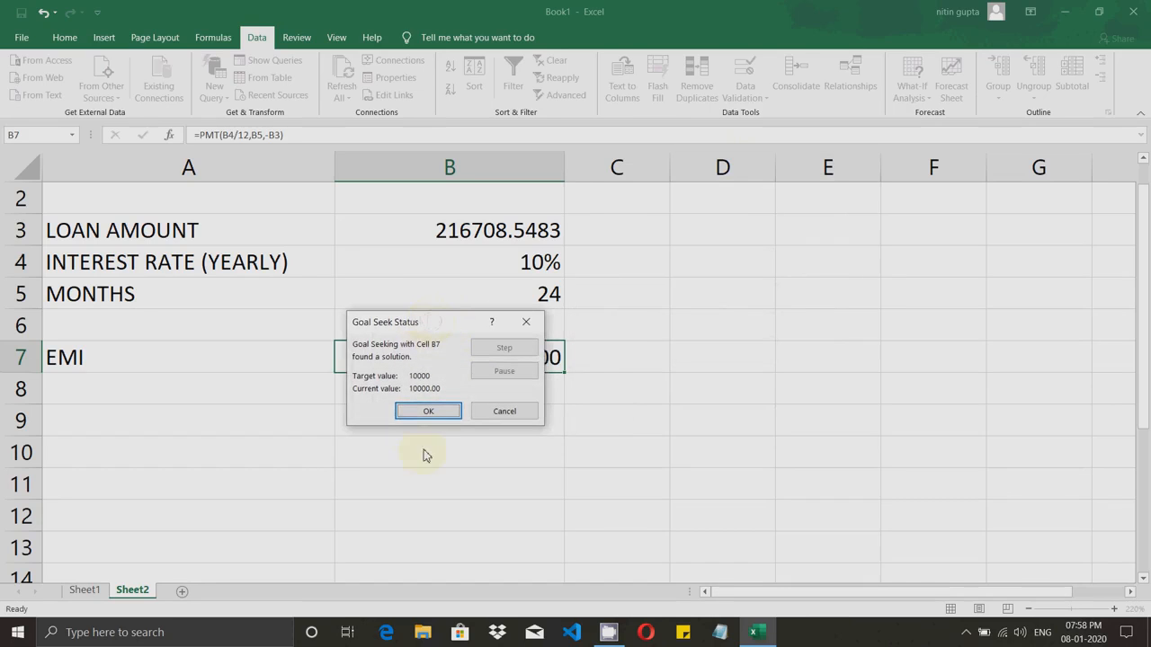